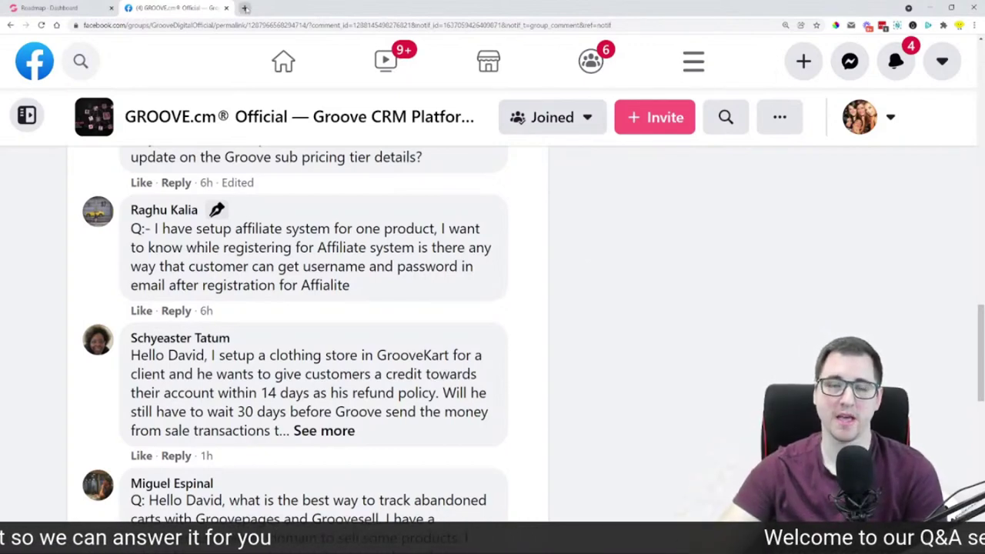
# Open GrooveSell from the Groove Apps menu in a new tab and close the extra GrooveFunnels tab
pyautogui.click(245, 8)
pyautogui.click(48, 8)
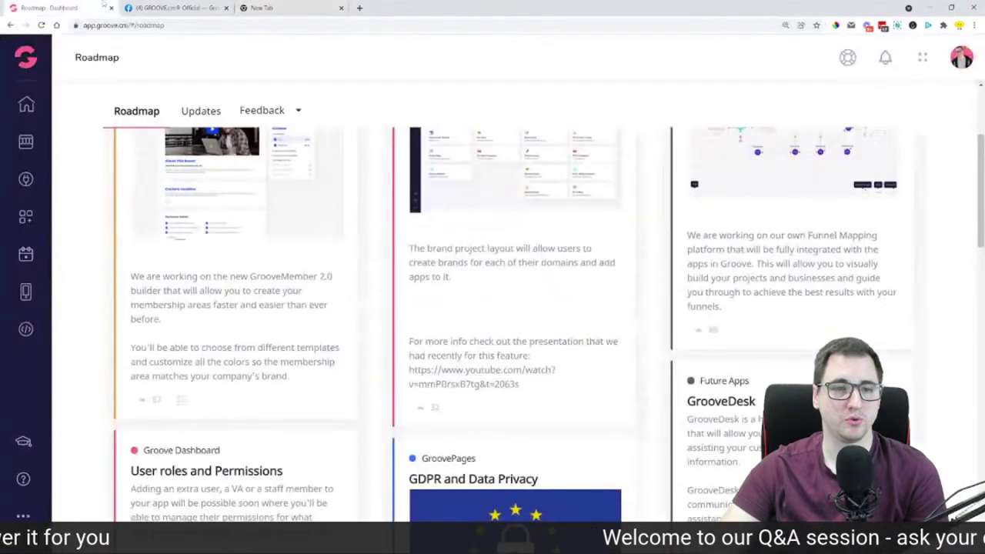
pyautogui.click(31, 60)
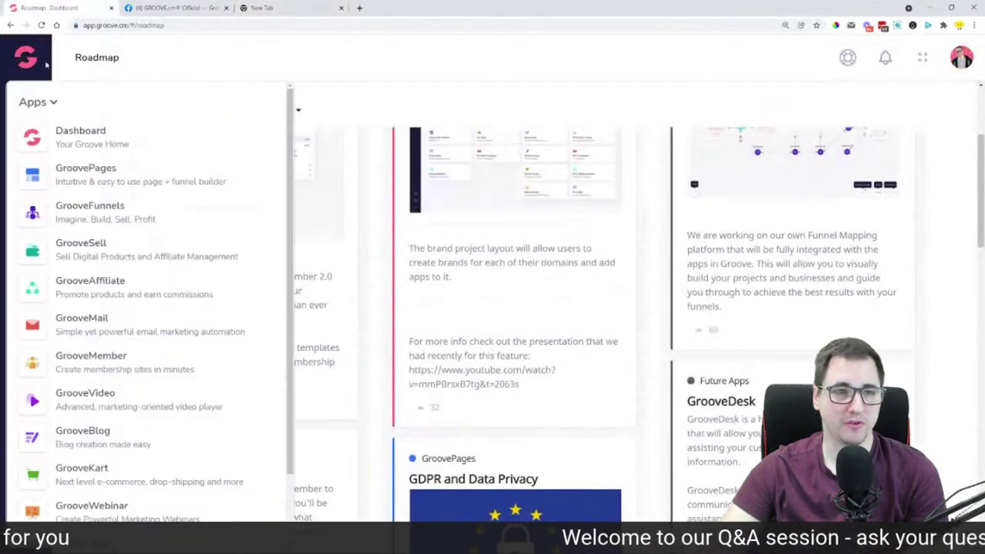
pyautogui.keyDown('ctrl'); pyautogui.click(75, 283); pyautogui.keyUp('ctrl')
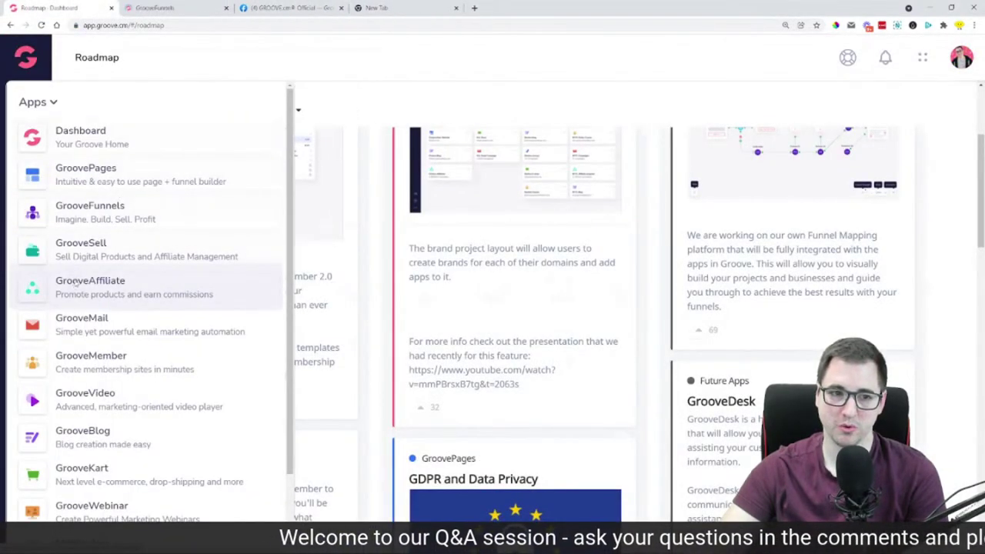
pyautogui.keyDown('ctrl'); pyautogui.click(81, 246); pyautogui.keyUp('ctrl')
pyautogui.click(225, 8)
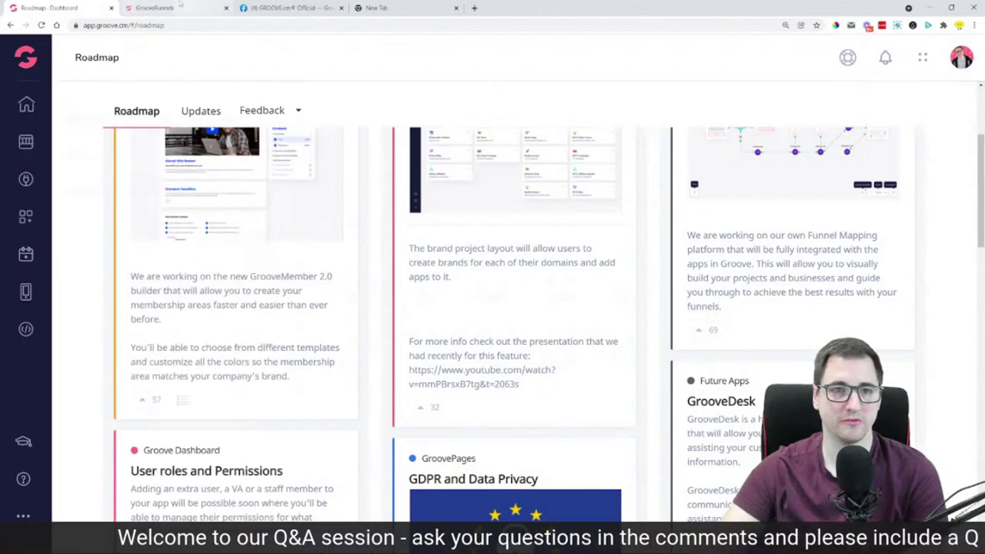
pyautogui.click(181, 7)
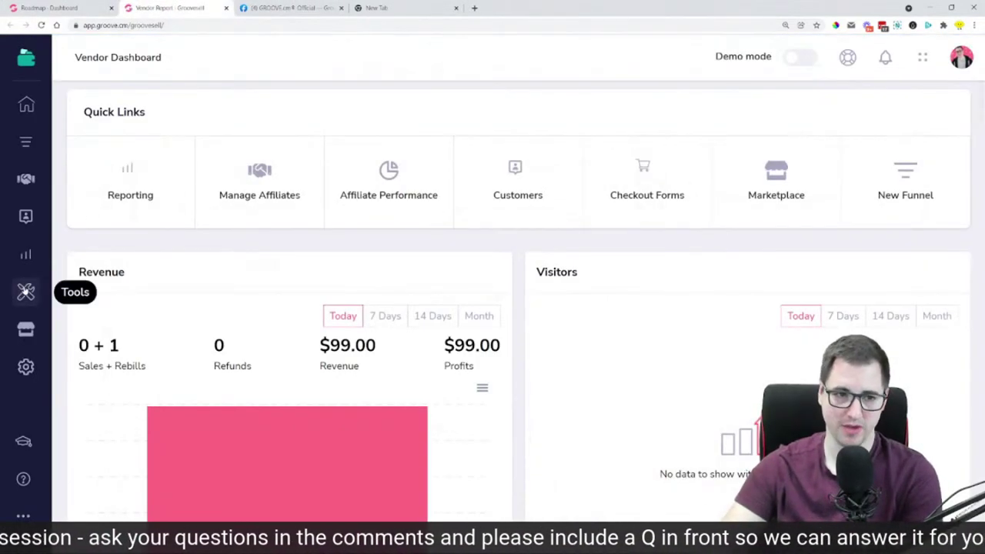
# Copy the LemonAid Book affiliate signup link from Affiliate Portals And Tools, then open a private window
pyautogui.click(27, 291)
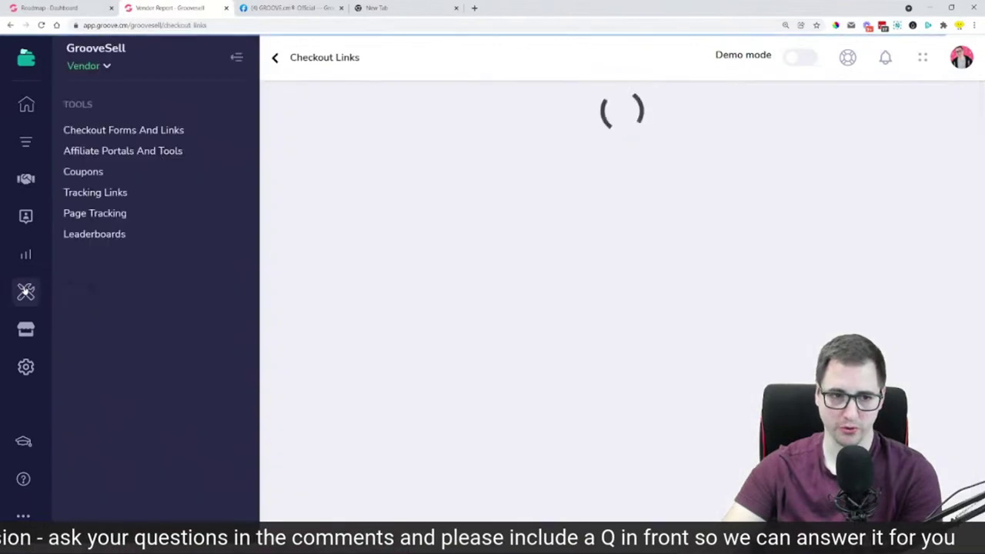
pyautogui.click(126, 152)
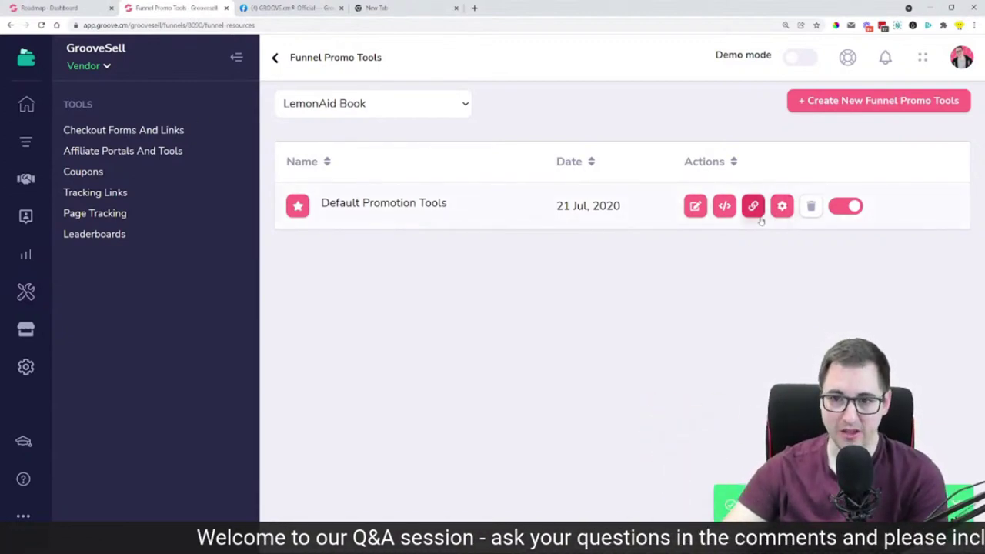
pyautogui.click(724, 205)
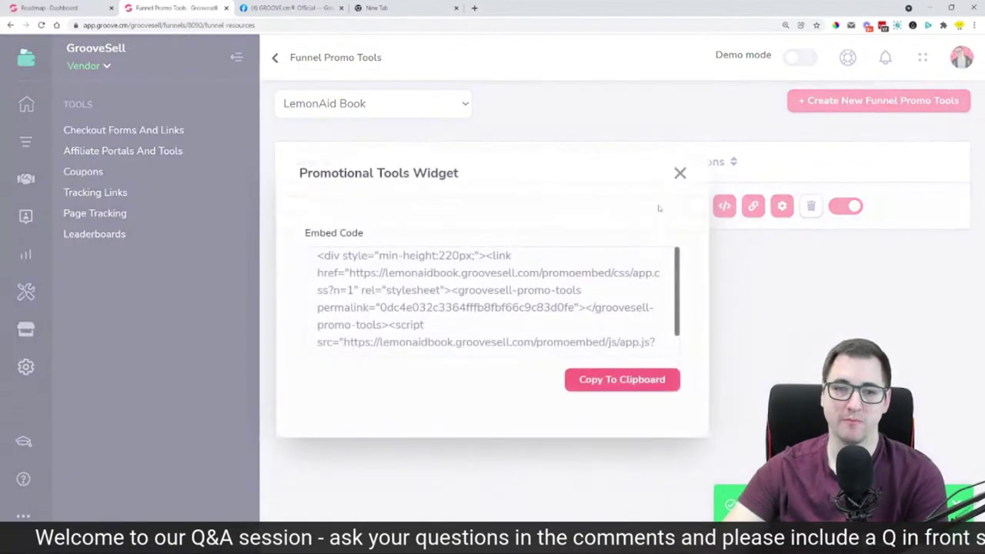
pyautogui.click(680, 173)
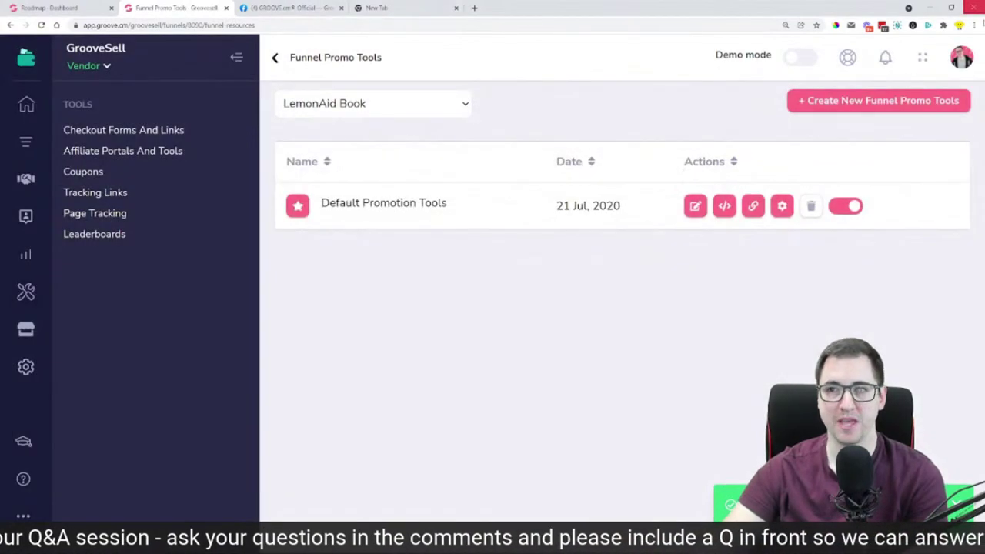
pyautogui.click(756, 207)
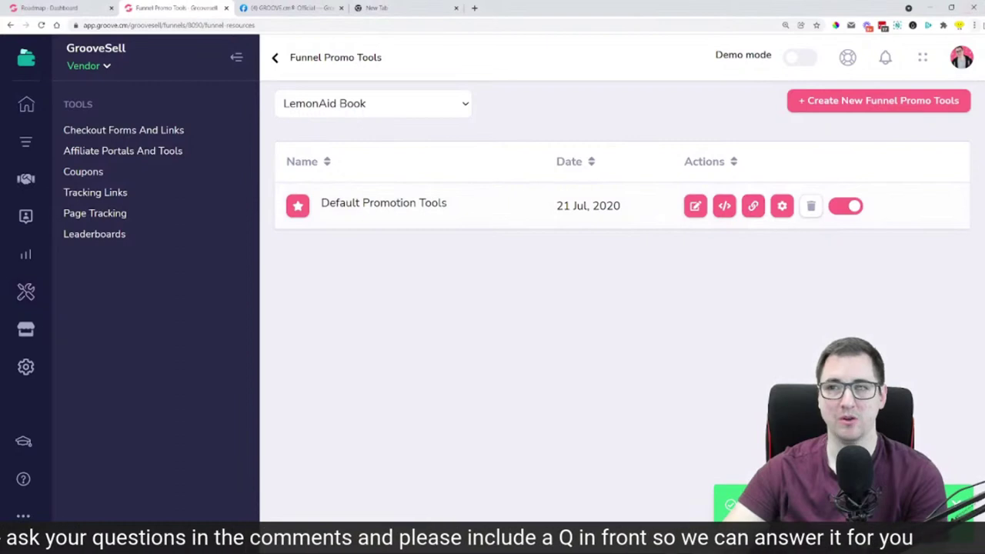
pyautogui.click(974, 24)
pyautogui.click(915, 63)
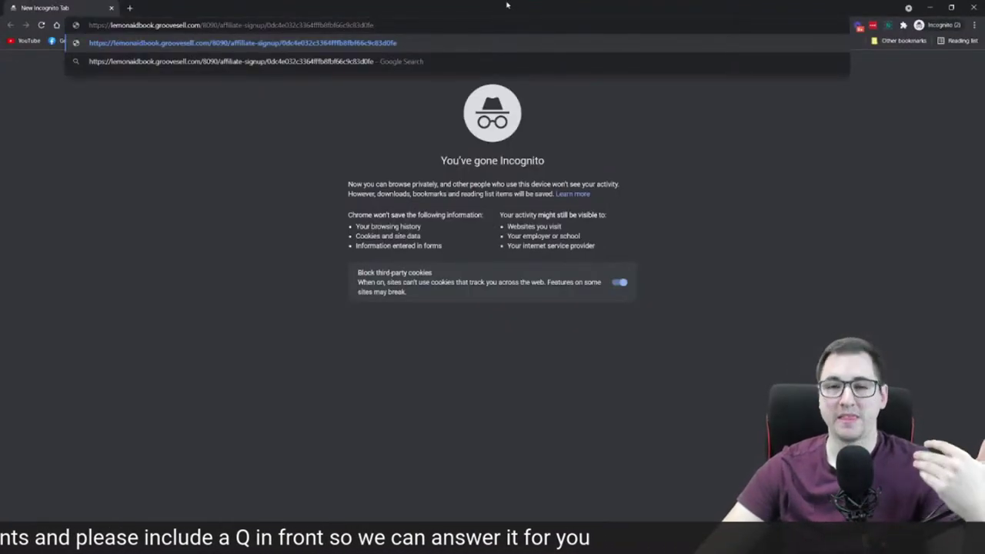
# Load the copied affiliate signup link in the private window and bring up the free GrooveSell account form
pyautogui.press('Return')
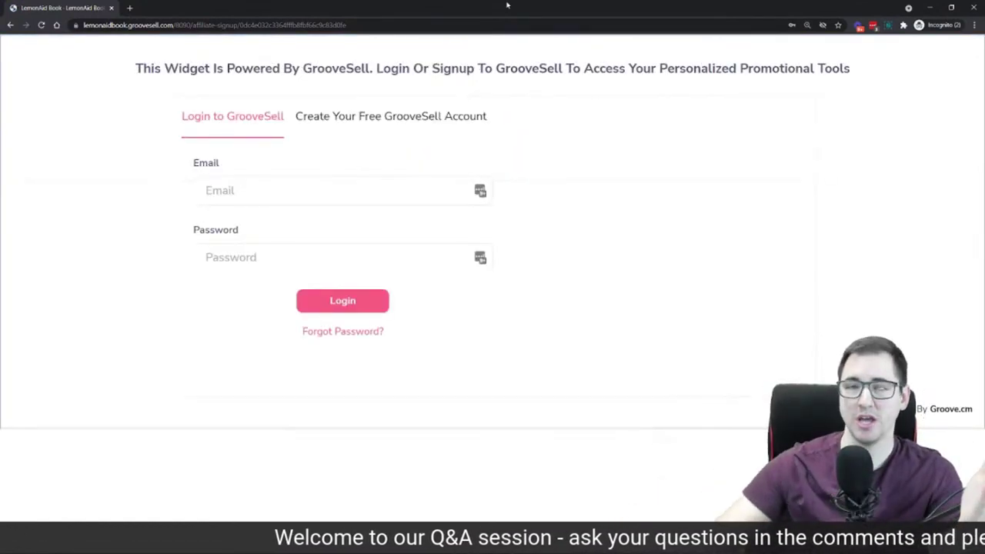
pyautogui.click(387, 119)
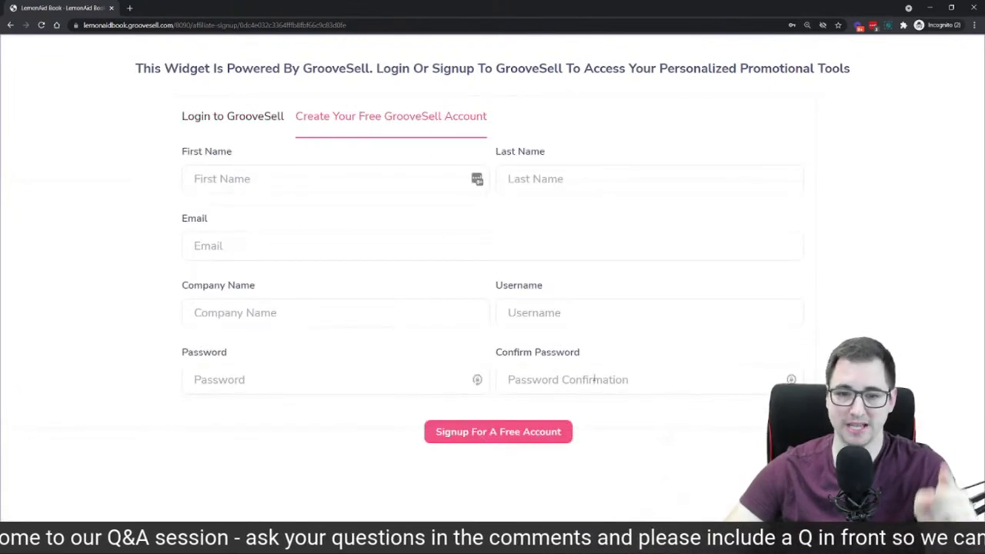
pyautogui.click(581, 316)
pyautogui.click(348, 381)
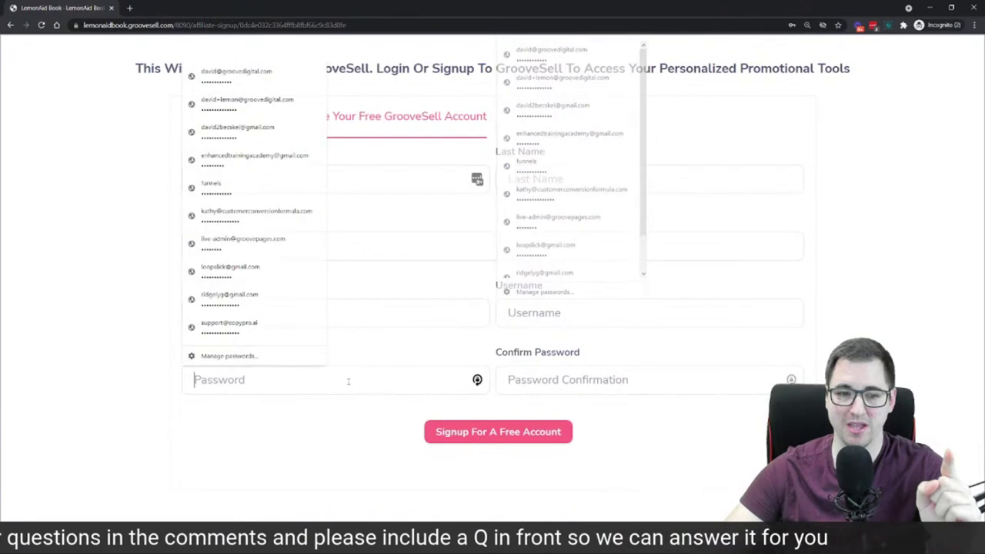
pyautogui.click(259, 436)
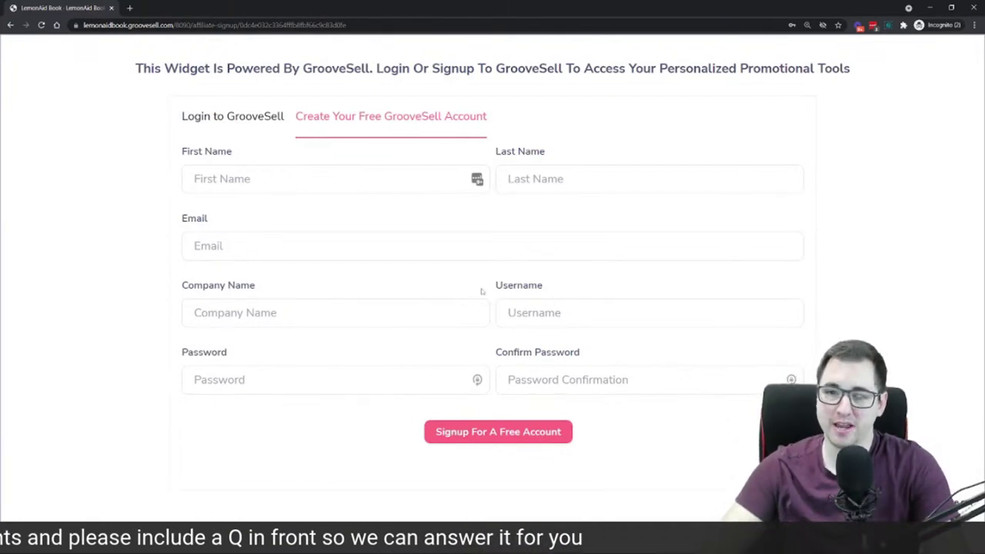
pyautogui.moveTo(484, 292); pyautogui.dragTo(248, 355)
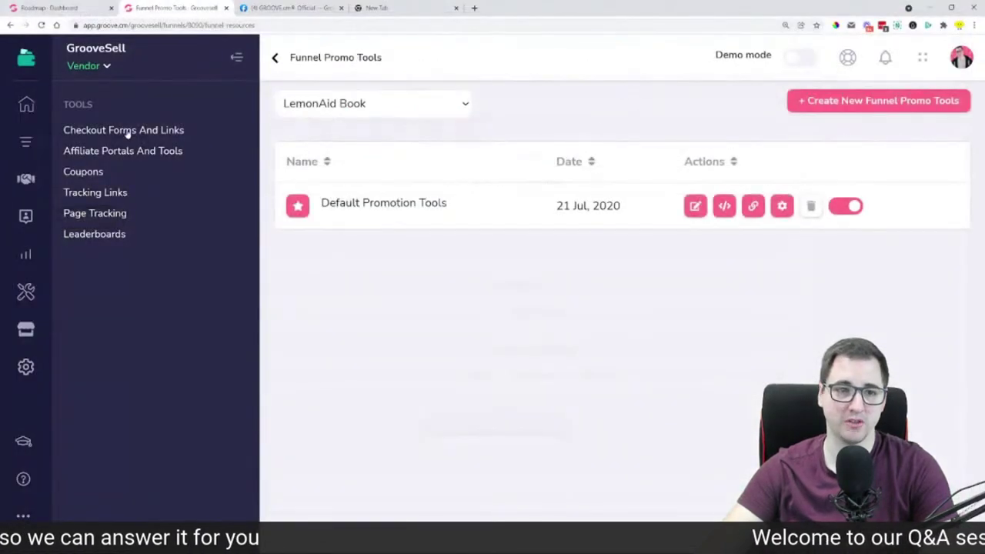
# Open the testes checkout link for editing and switch it to a single-step checkout
pyautogui.click(127, 133)
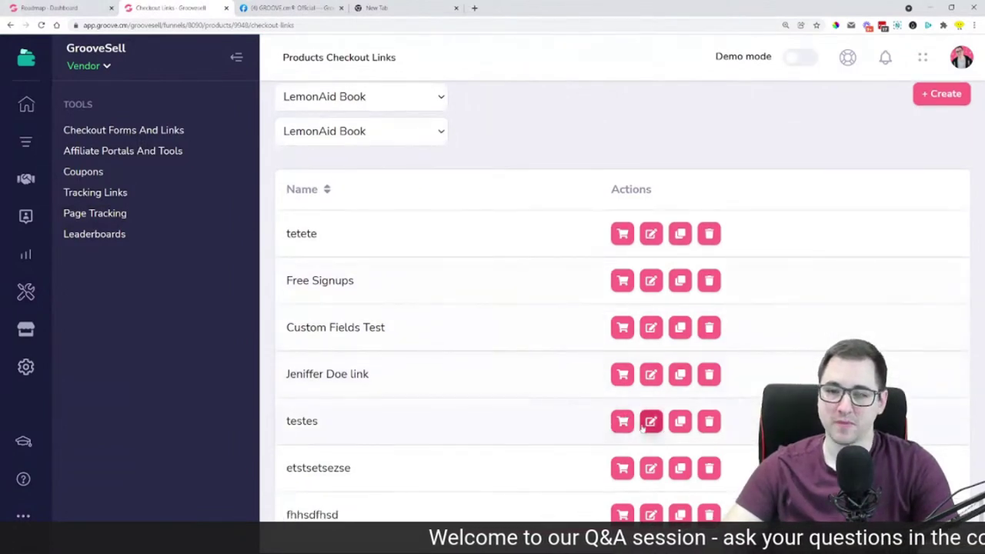
pyautogui.click(651, 423)
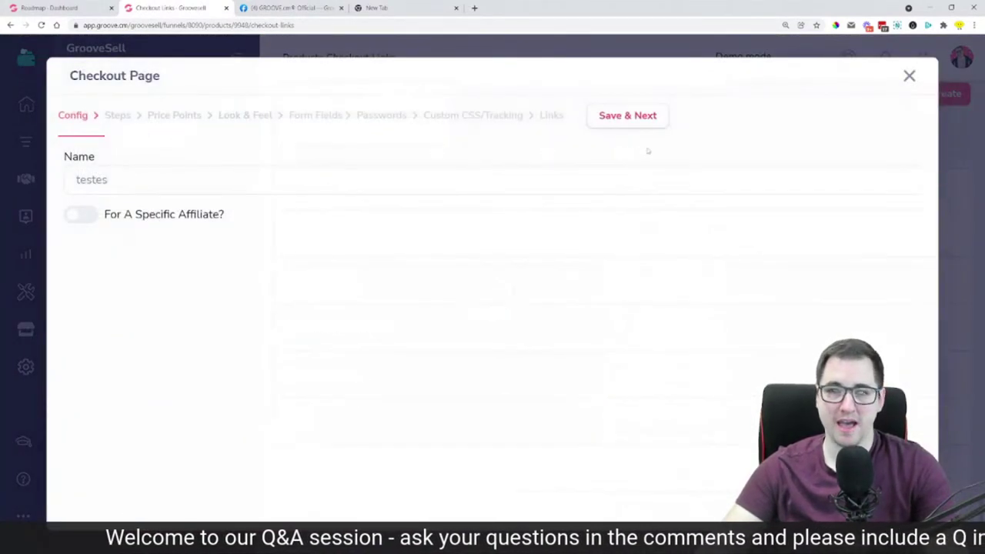
pyautogui.click(628, 119)
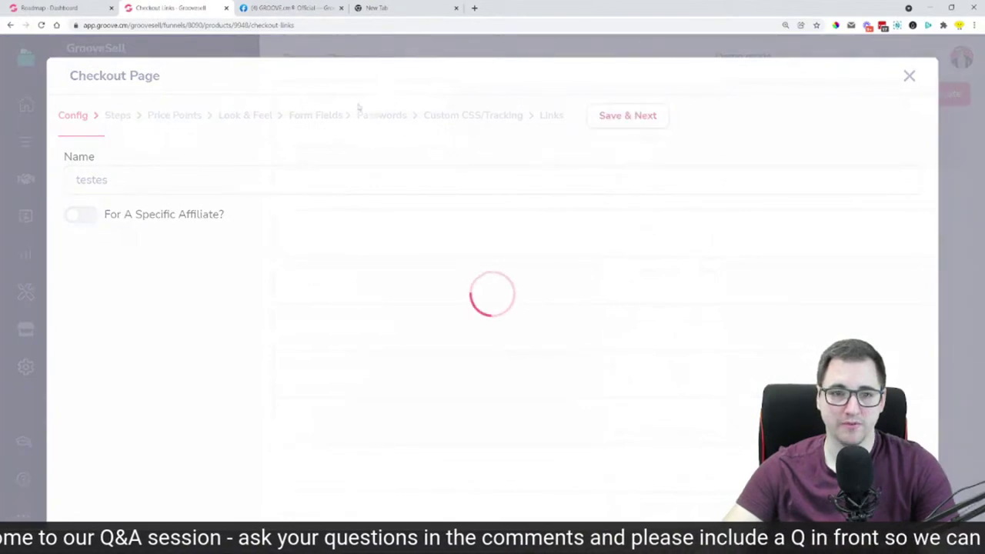
pyautogui.click(686, 117)
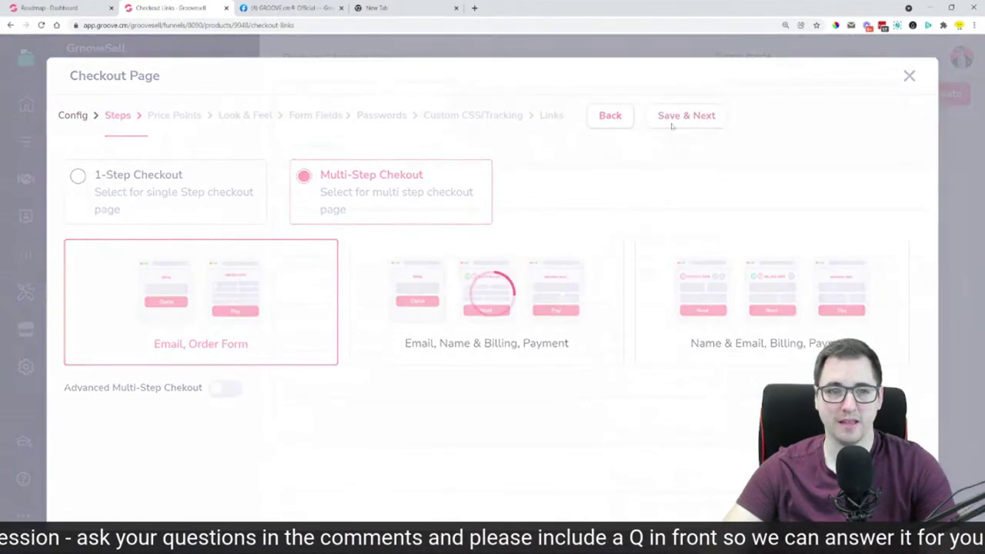
pyautogui.click(600, 119)
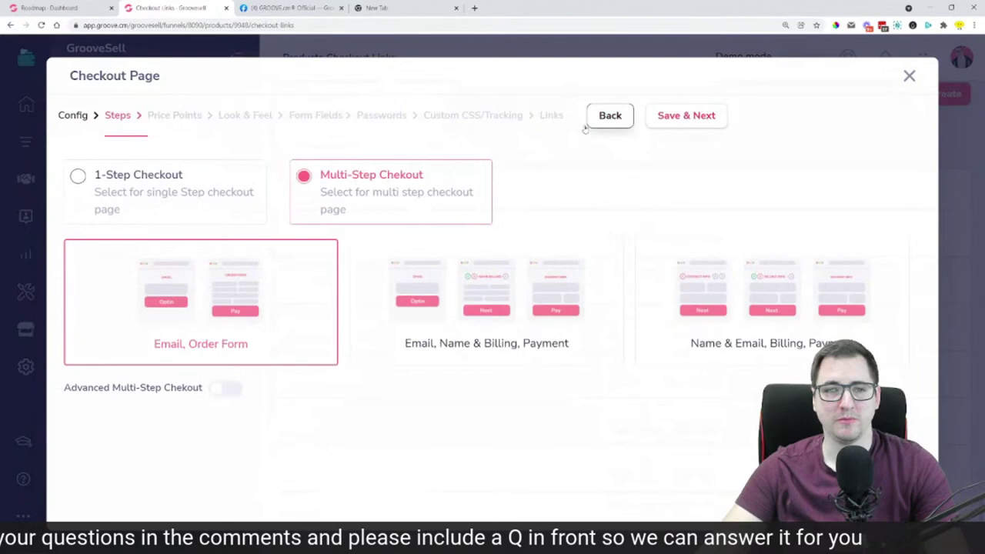
pyautogui.click(178, 192)
# Save through Price Points, Look & Feel and Form Fields to reach the Passwords step
pyautogui.click(664, 126)
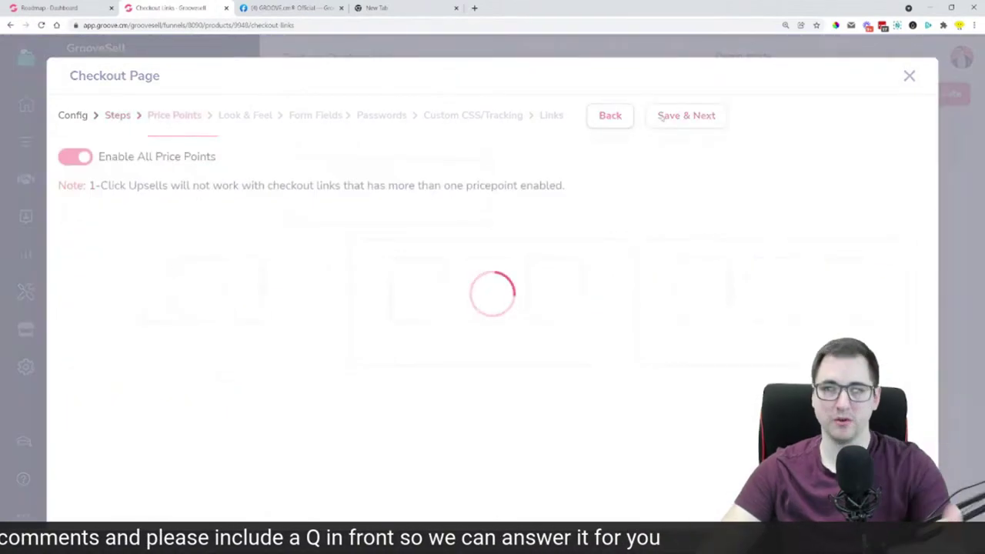
pyautogui.click(662, 118)
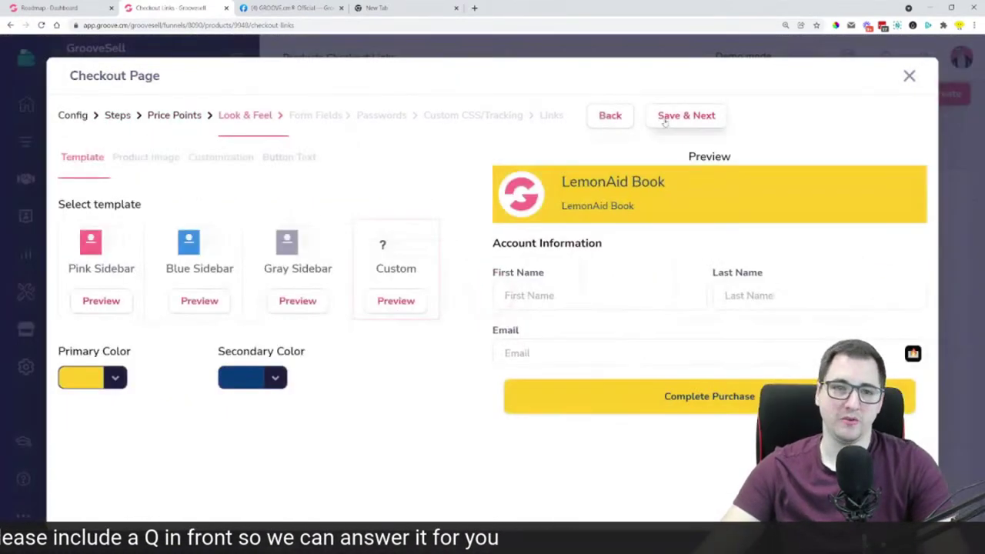
pyautogui.click(665, 122)
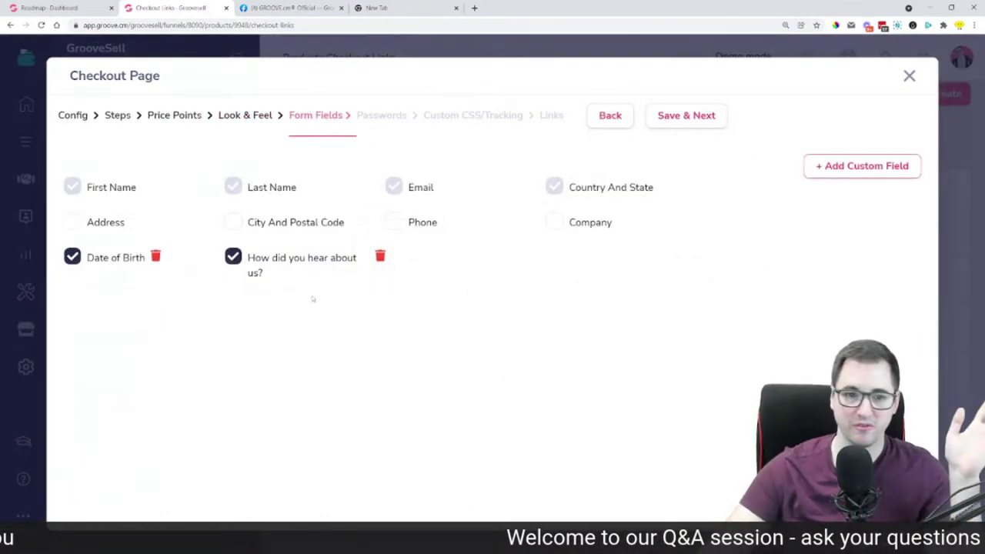
pyautogui.click(697, 127)
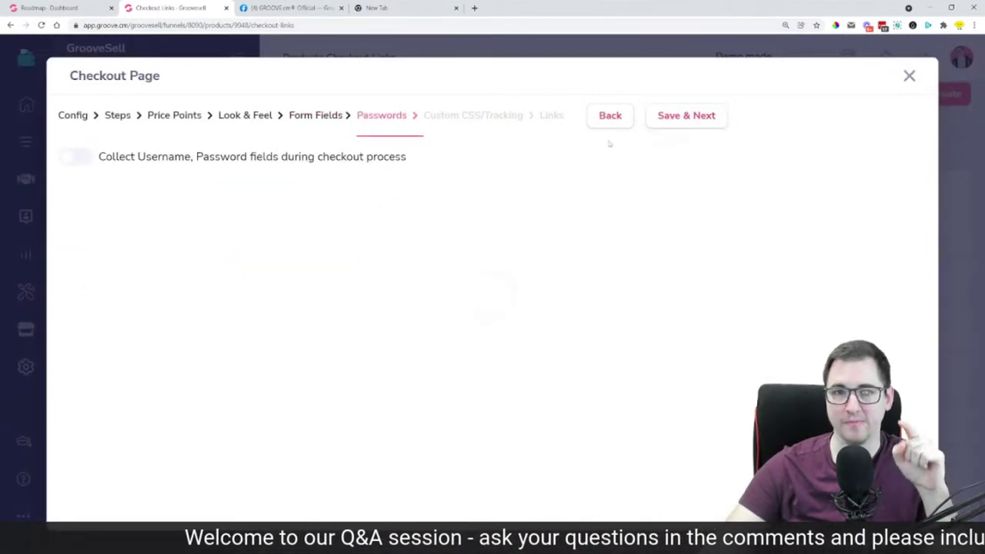
# Turn on Ask For User Name and Ask For Password for the 1$/month and Regular Price rows
pyautogui.moveTo(99, 156); pyautogui.dragTo(246, 158)
pyautogui.click(96, 156)
pyautogui.click(91, 158)
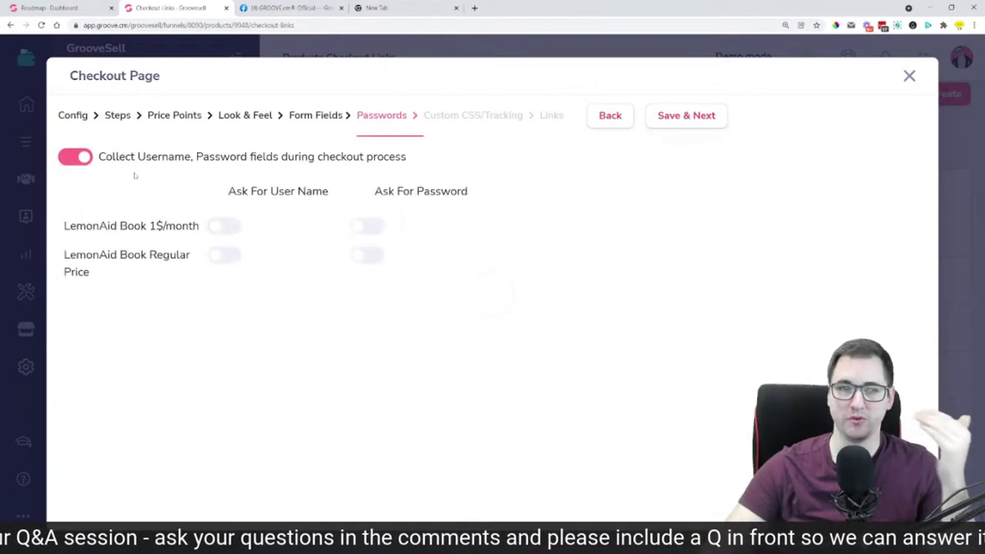
pyautogui.click(234, 227)
pyautogui.click(372, 229)
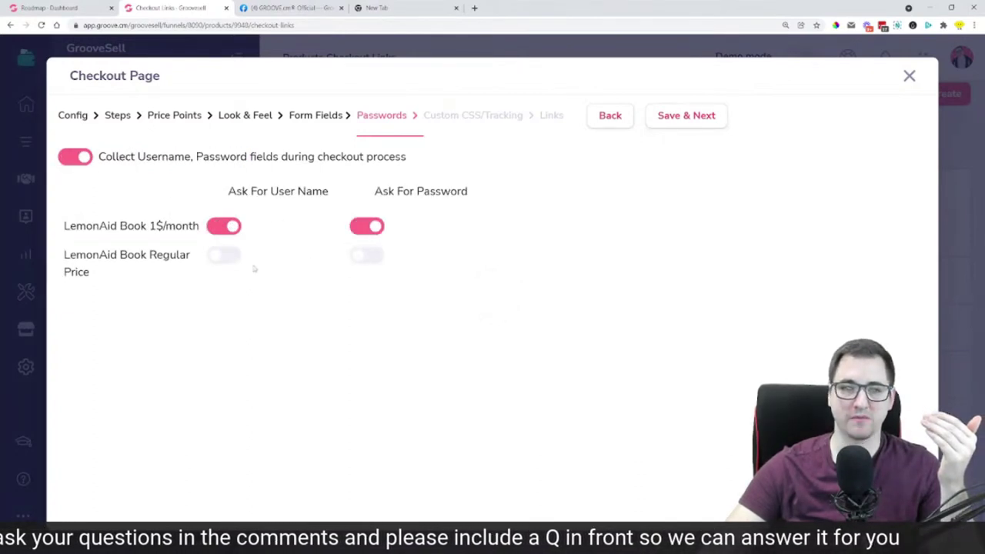
pyautogui.click(235, 260)
pyautogui.click(374, 257)
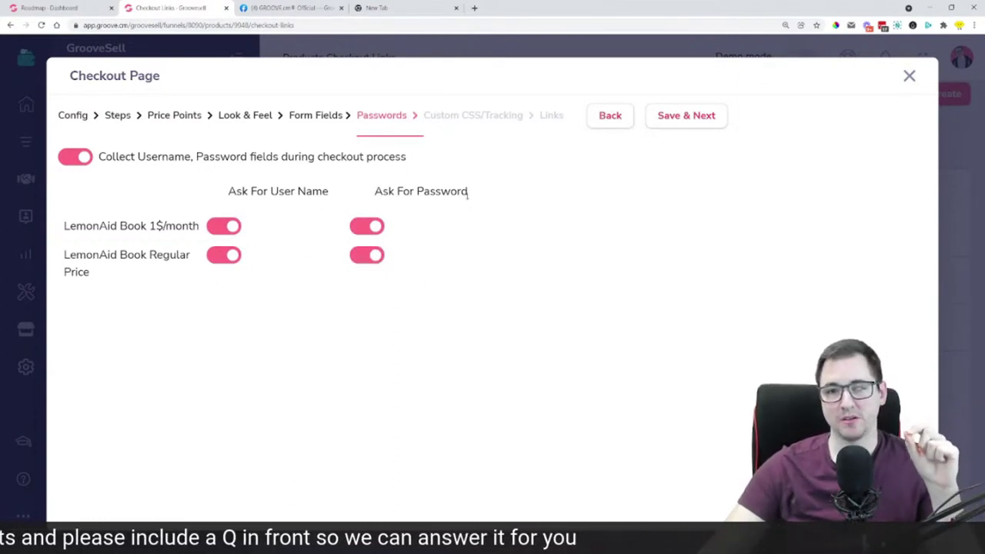
# Highlight the User Name and Password column headings while explaining them
pyautogui.moveTo(467, 191); pyautogui.dragTo(417, 192)
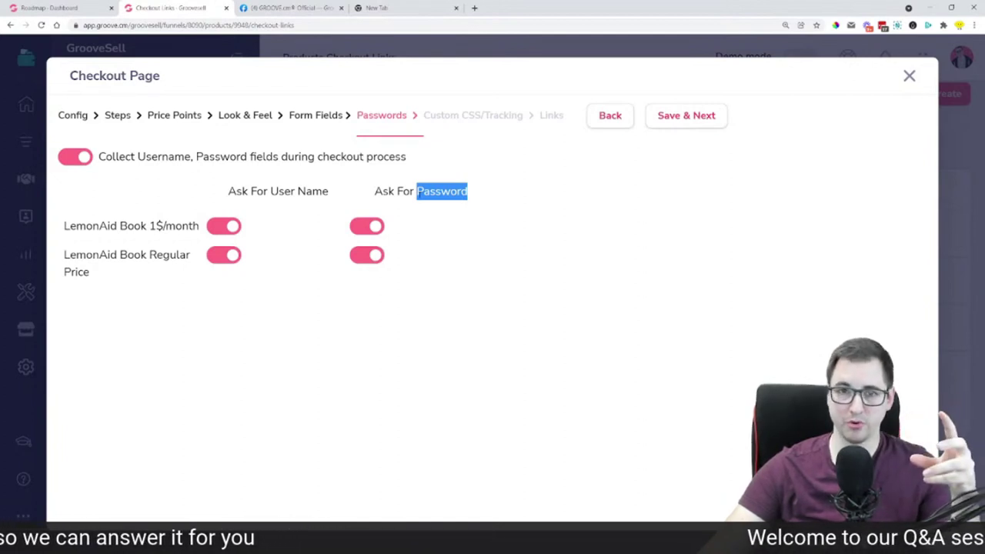
pyautogui.moveTo(329, 192); pyautogui.dragTo(270, 192)
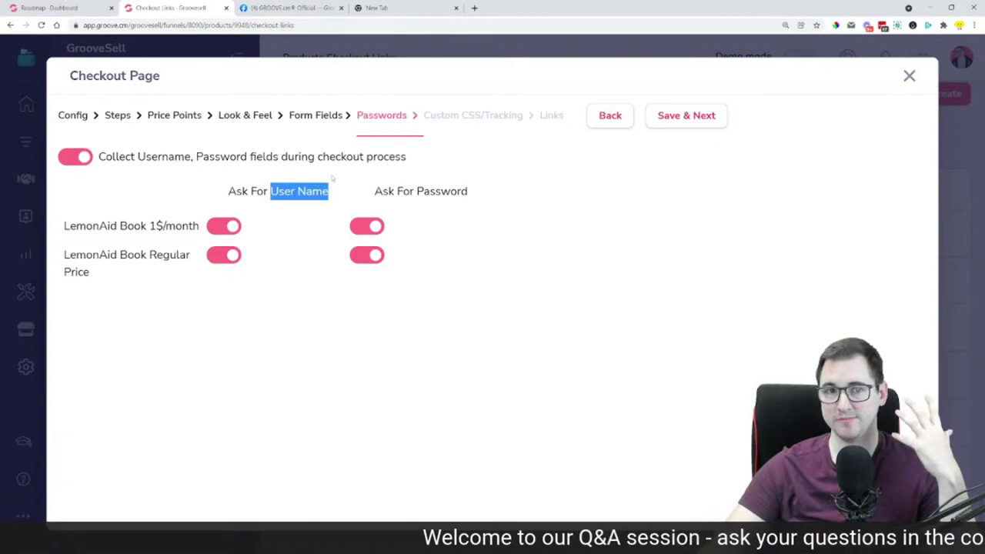
pyautogui.click(527, 202)
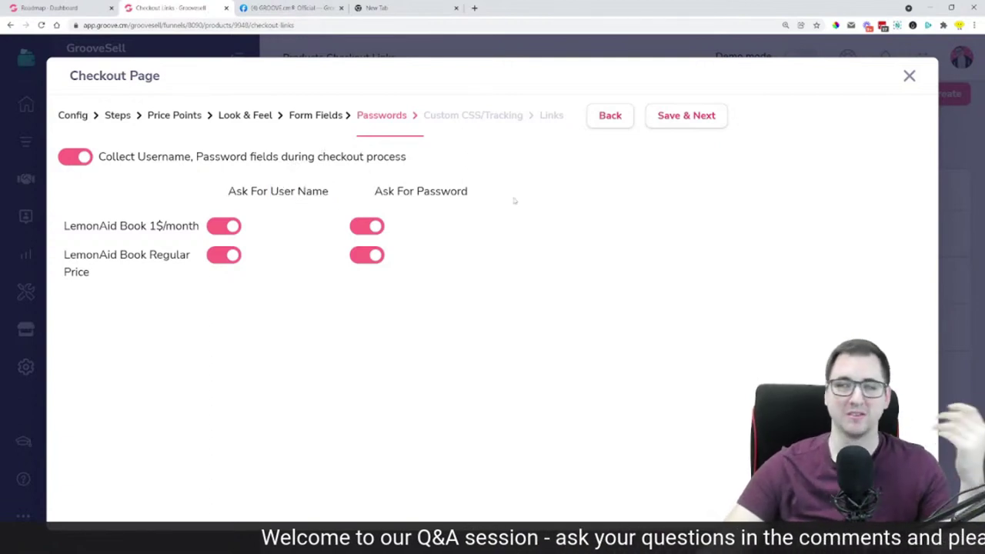
pyautogui.moveTo(515, 200); pyautogui.dragTo(219, 194)
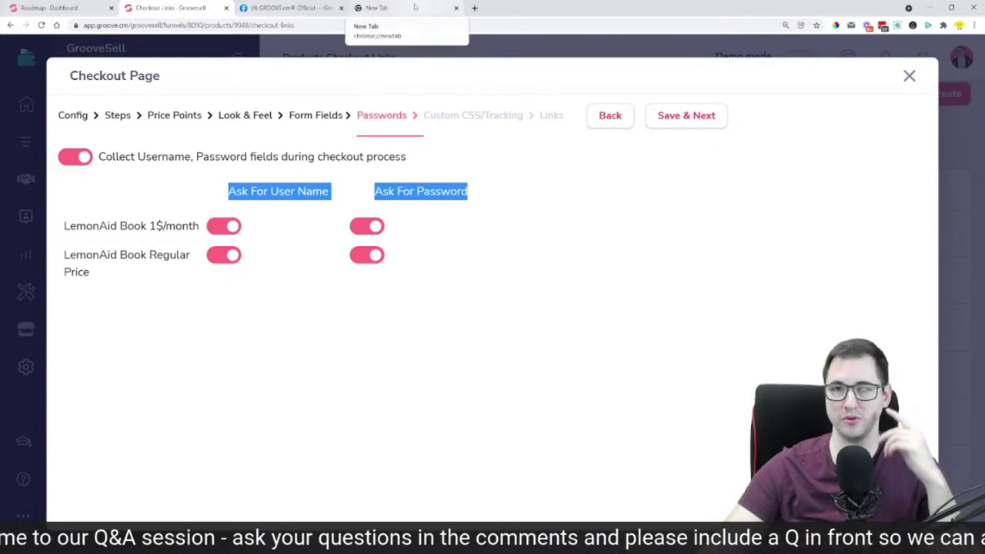
# Close the checkout settings and Checkout Links tab, returning to the Groove Facebook group post
pyautogui.click(909, 78)
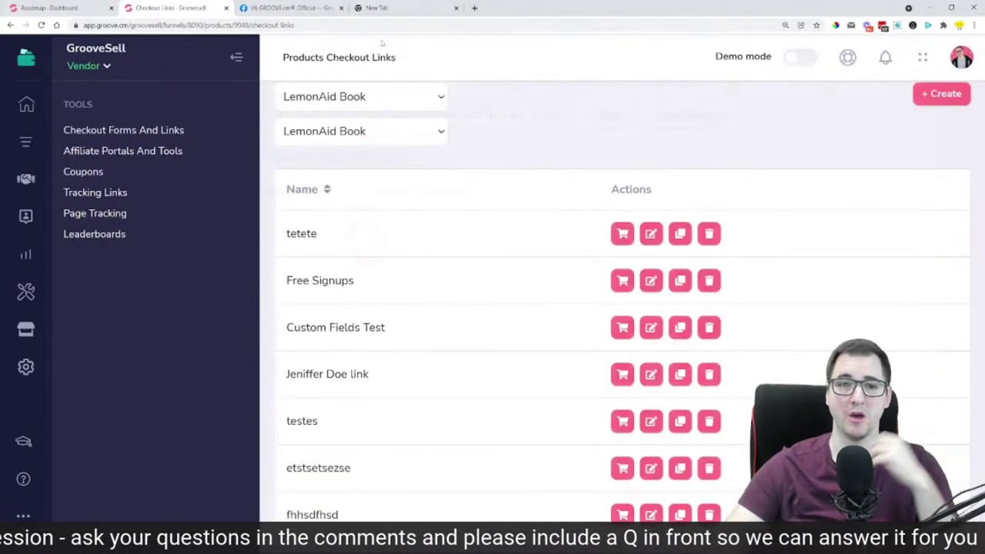
pyautogui.click(236, 57)
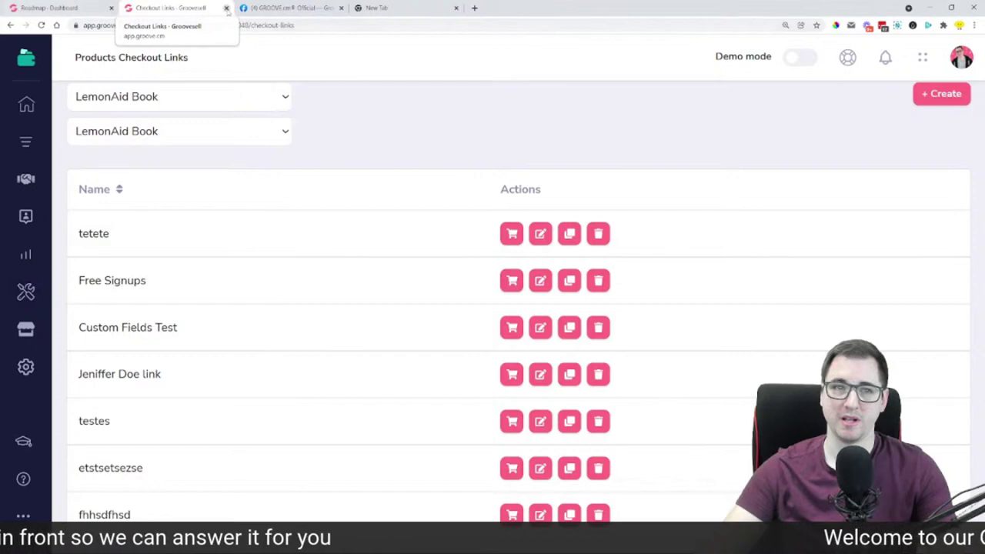
pyautogui.click(227, 8)
pyautogui.click(174, 7)
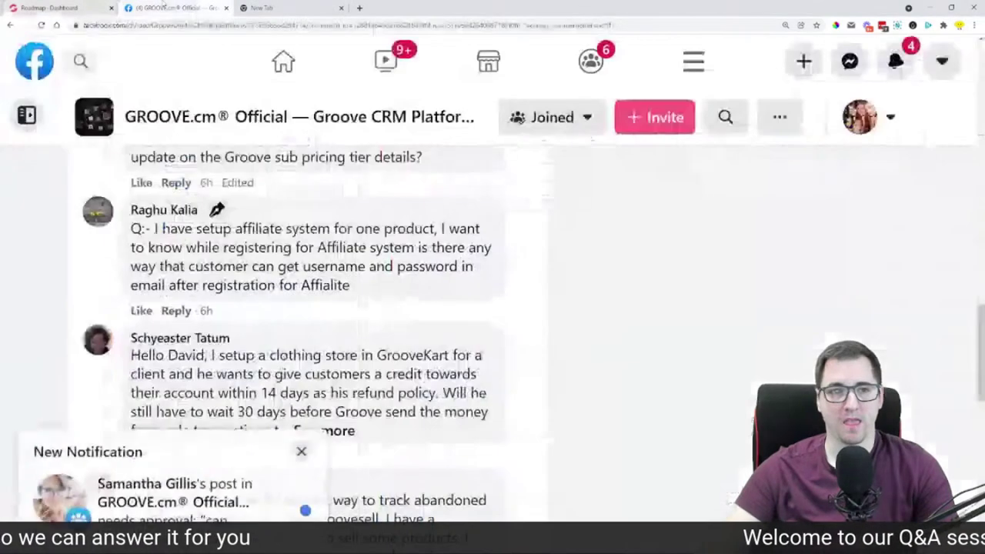
# Close the New Notification popup, scroll the comments, and expand the GrooveKart clothing-store refund question
pyautogui.click(304, 426)
pyautogui.scroll(-3, 310, 306)
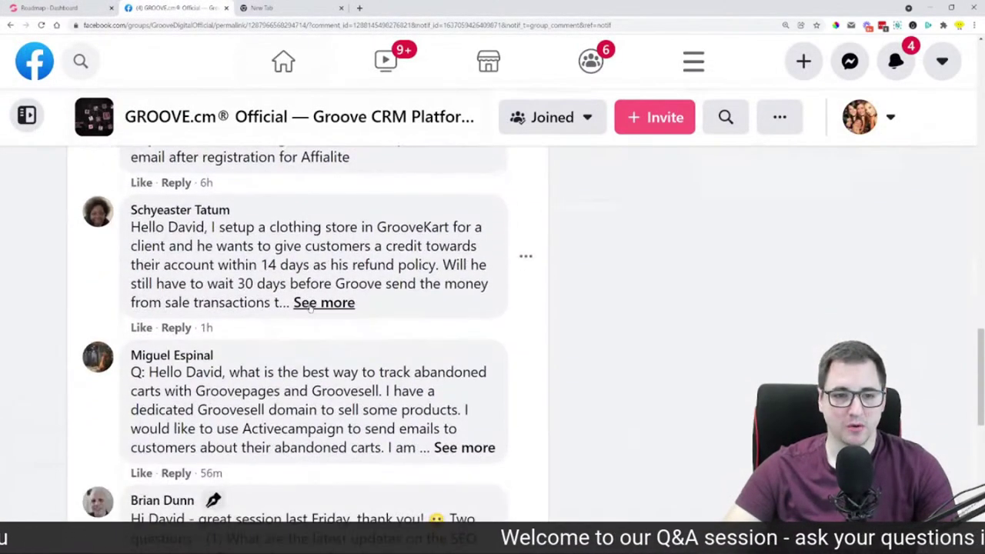
pyautogui.click(311, 303)
pyautogui.moveTo(142, 215)
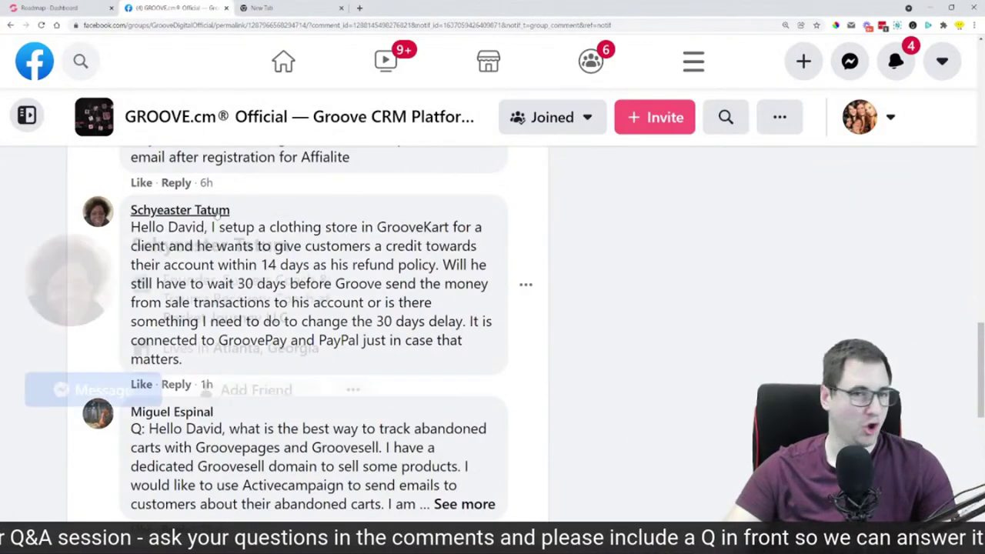
pyautogui.moveTo(133, 218)
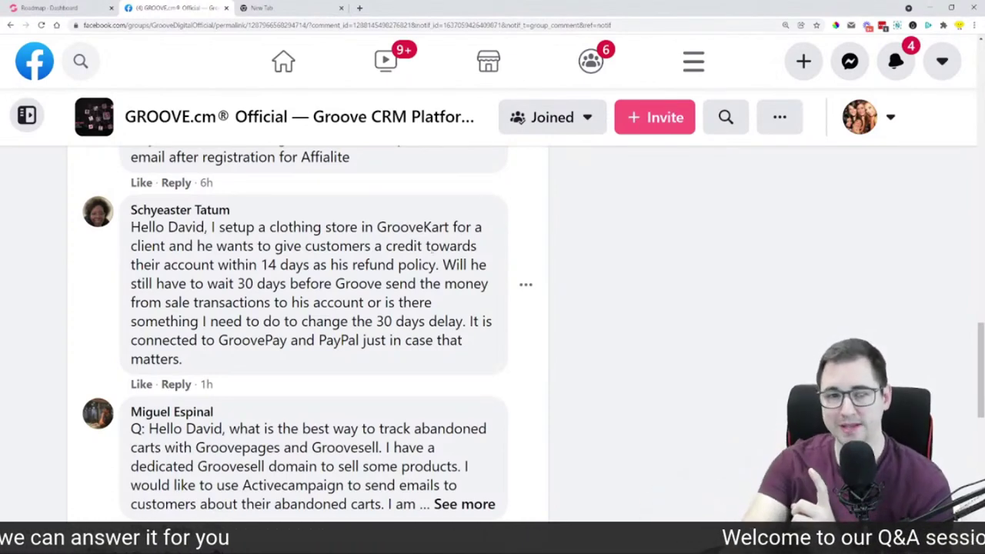
# Highlight the 14-day refund credit request in the comment, then return to the Roadmap - Dashboard tab
pyautogui.moveTo(196, 253); pyautogui.dragTo(437, 265)
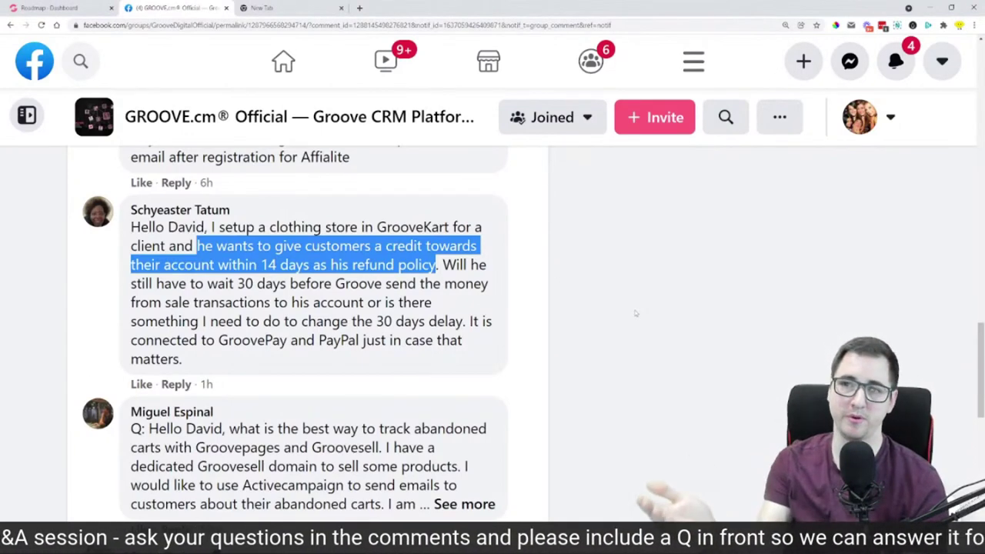
pyautogui.click(47, 7)
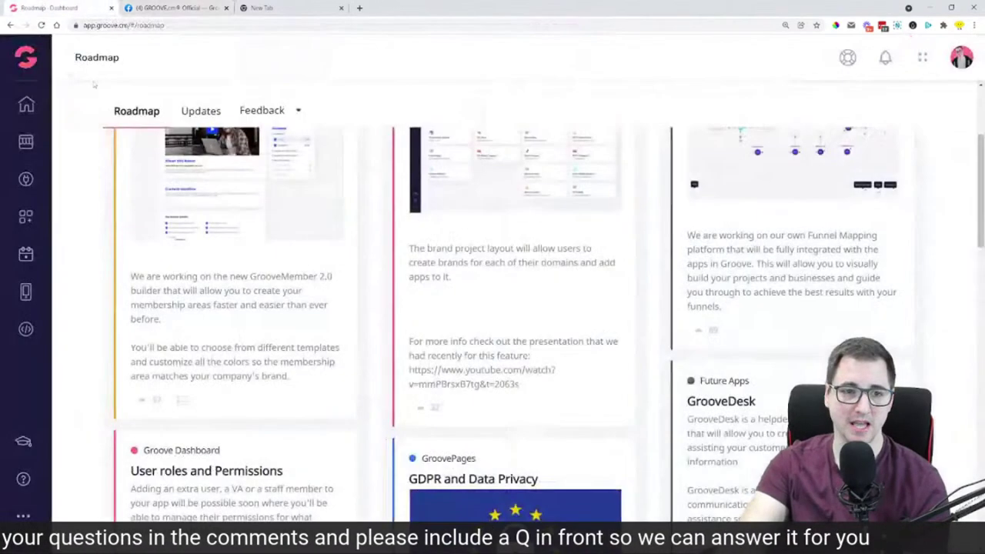
# Open GrooveKart from the Apps drawer and launch the Pumpkinsonhdfh store's Admin Dashboard
pyautogui.click(34, 46)
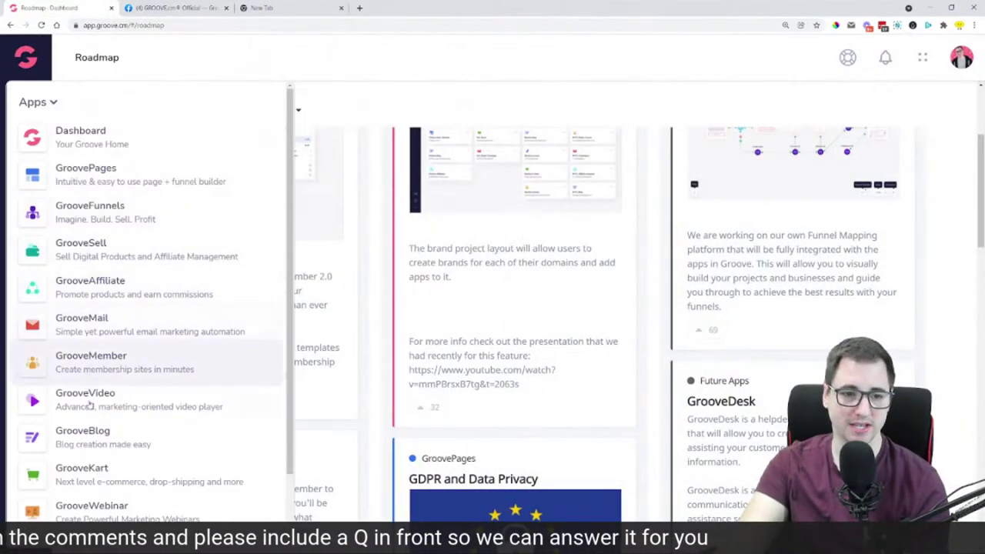
pyautogui.click(87, 469)
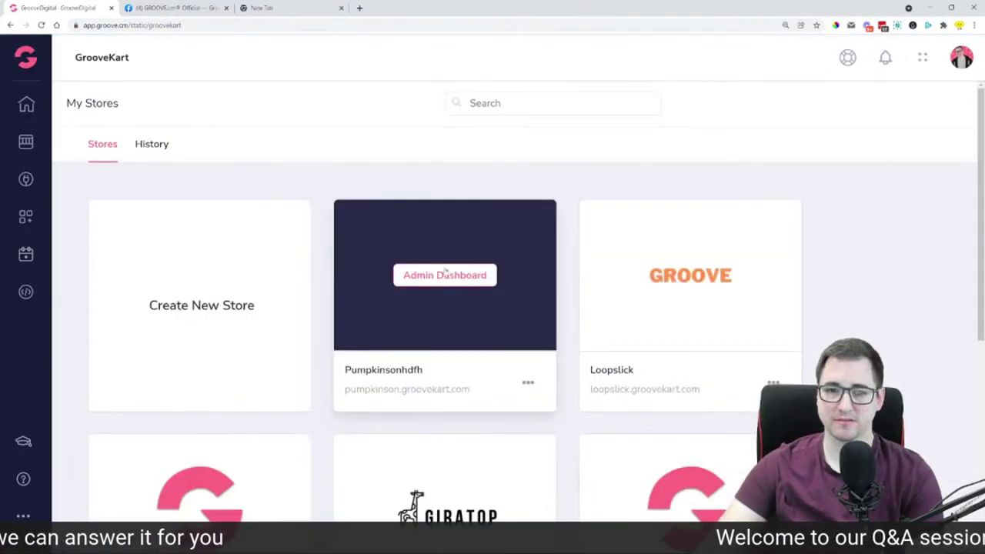
pyautogui.click(452, 285)
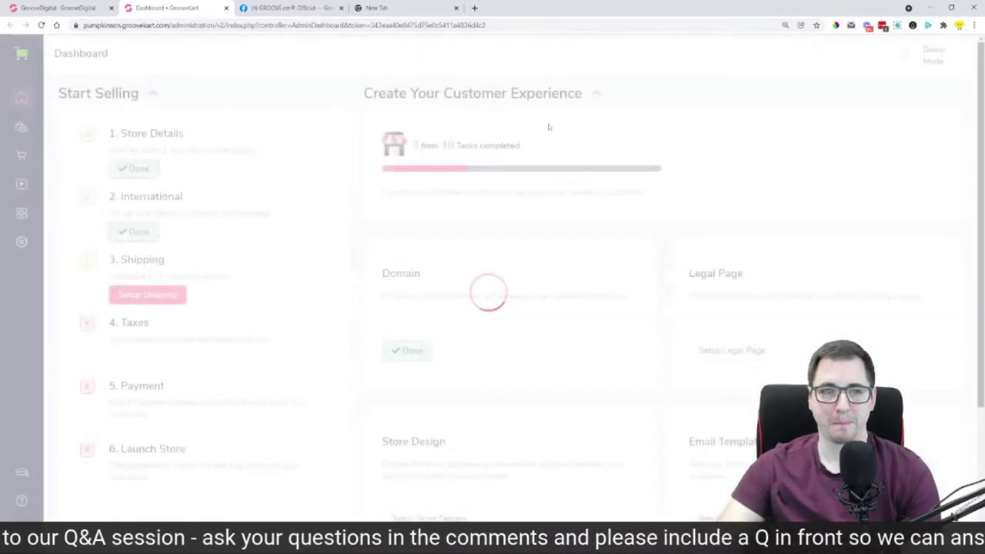
# Go to Products > Discounts and start a new coupon with Add New Coupon
pyautogui.click(19, 130)
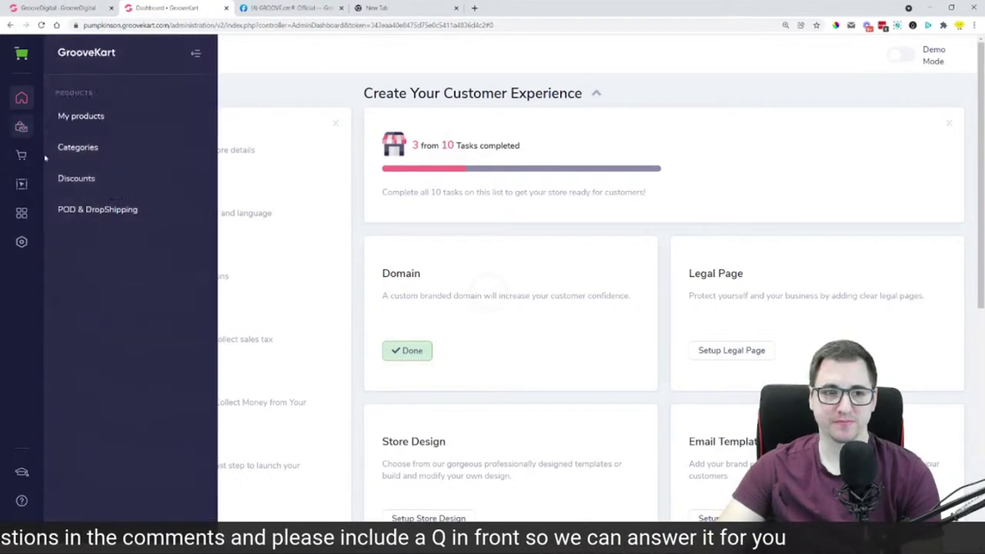
pyautogui.click(75, 185)
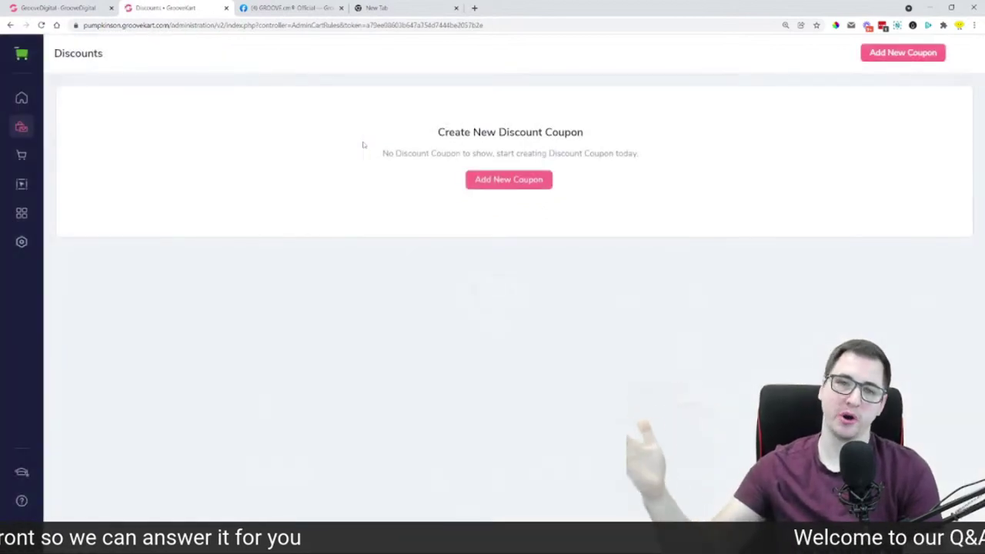
pyautogui.click(504, 186)
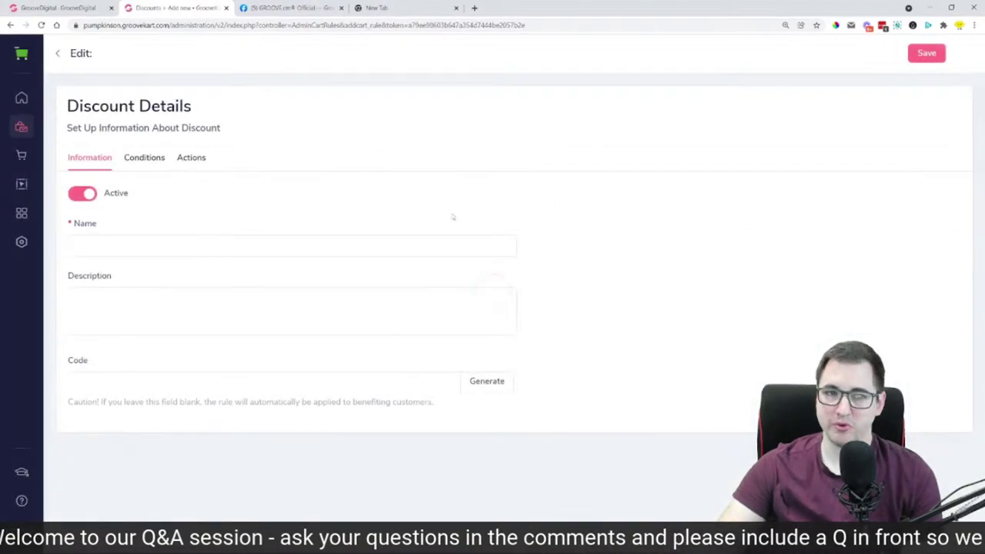
# Enter the customer's refund-credit name and description for the discount, then generate its coupon code
pyautogui.click(119, 243)
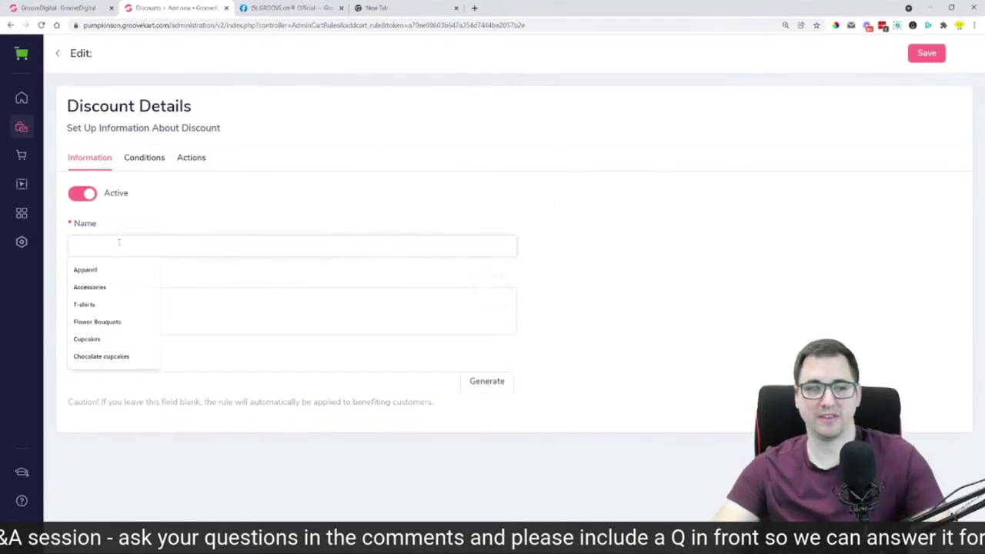
pyautogui.write('Mr. W')
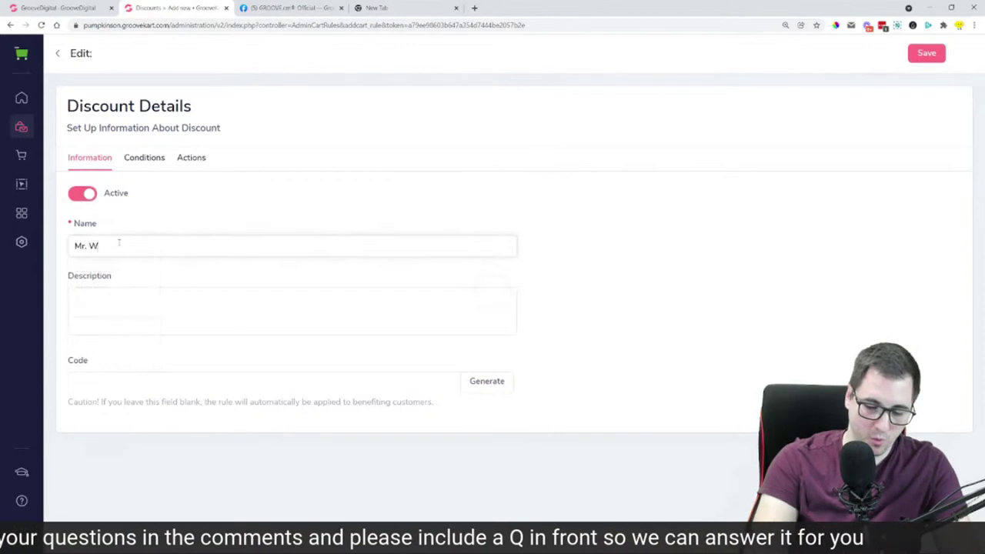
pyautogui.write('alls ')
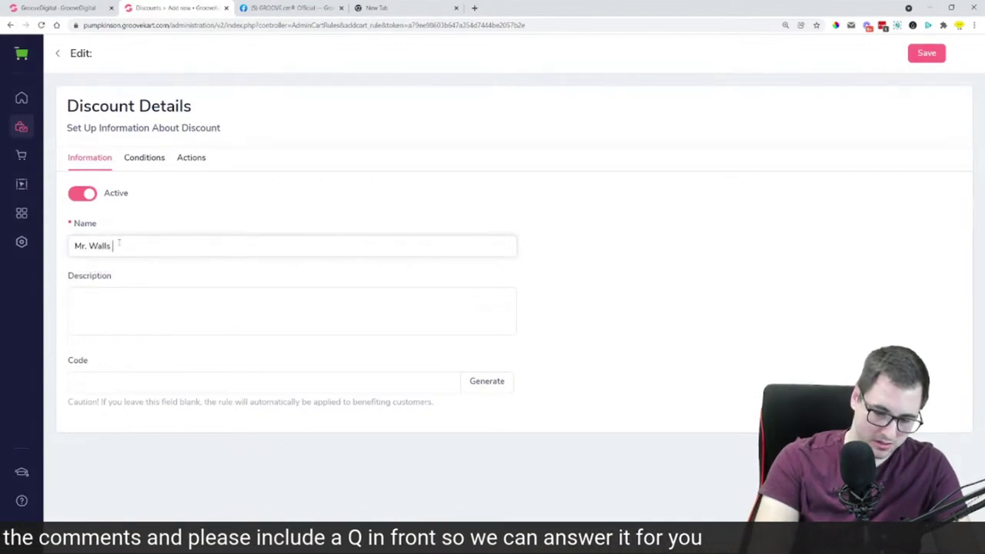
pyautogui.write('C')
pyautogui.write('Re')
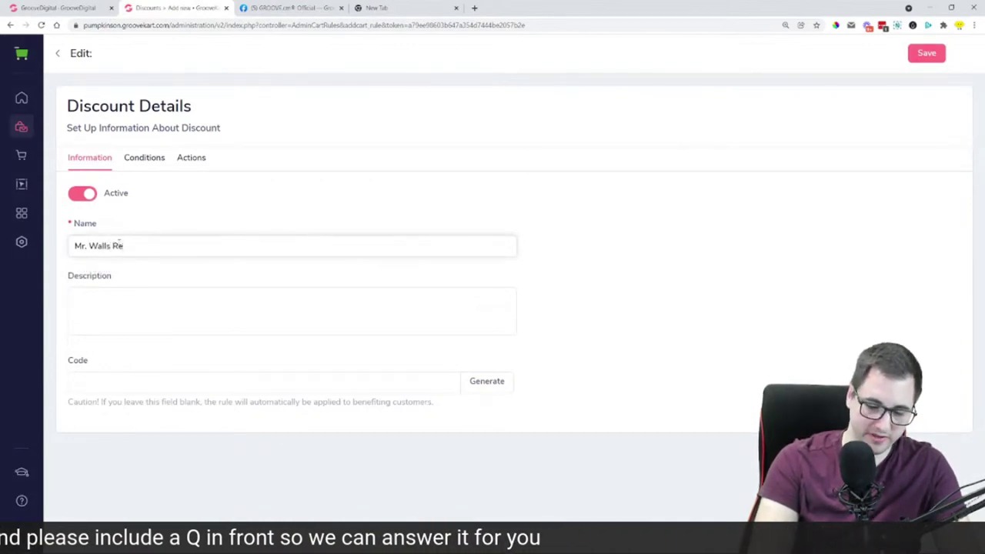
pyautogui.write('fund "')
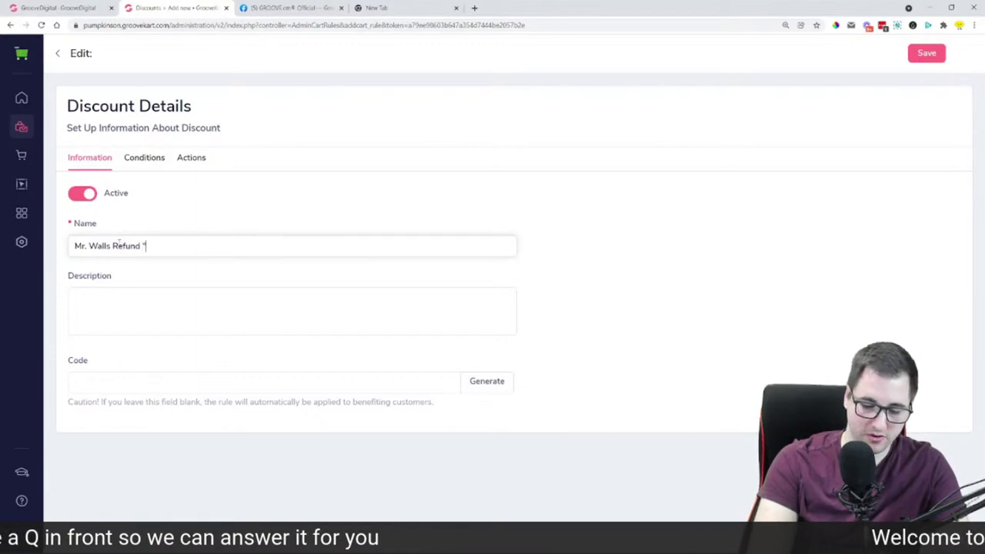
pyautogui.write('Credit')
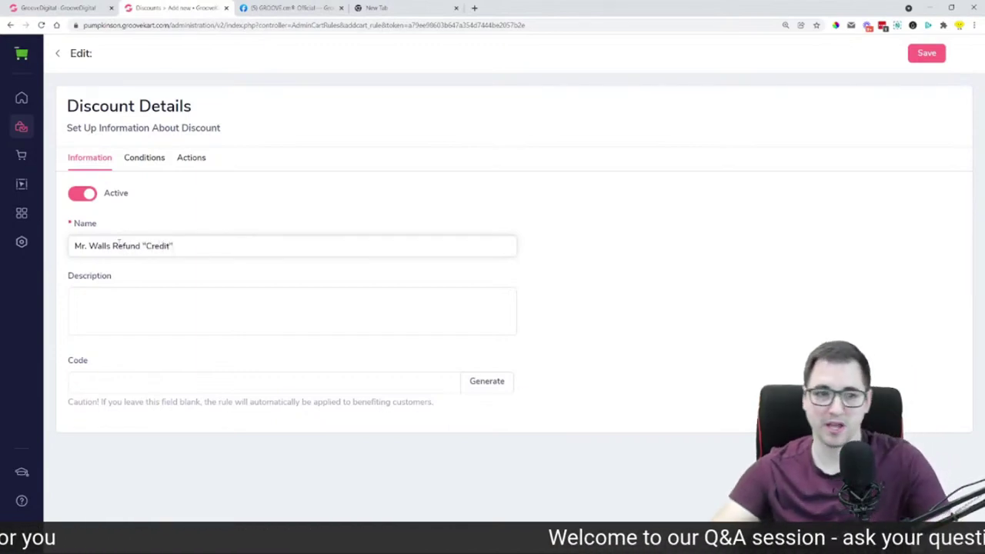
pyautogui.write('suidghsfujghfsough ofguh')
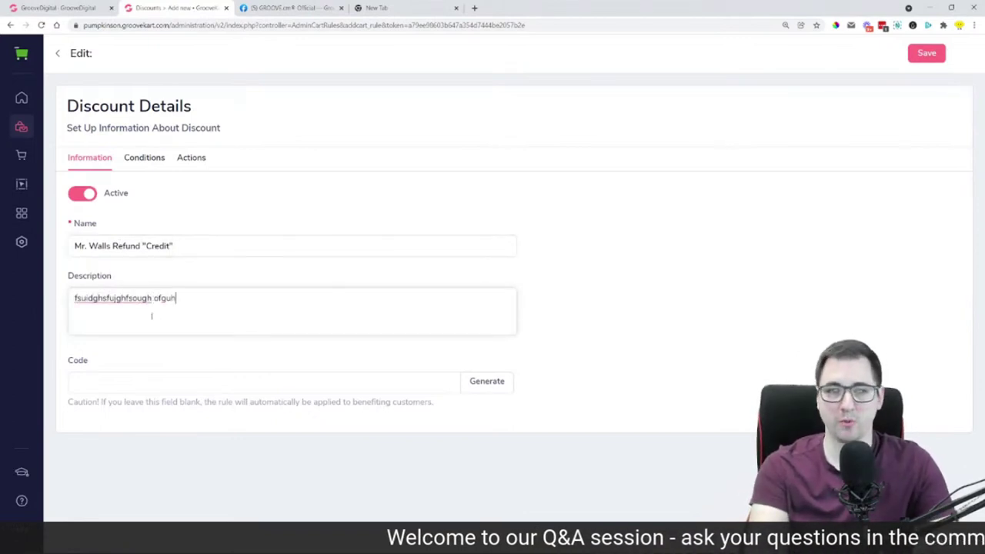
pyautogui.write('sfoufuhg suoghf ghafough asdufgh sfduigh sfo')
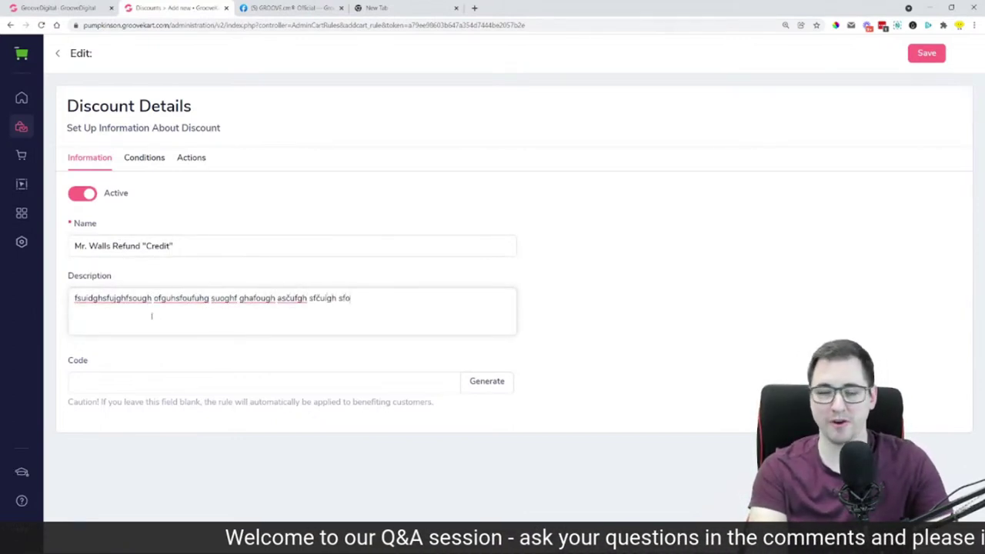
pyautogui.write('ig hsough fdguh sfugh asfiugbhdg')
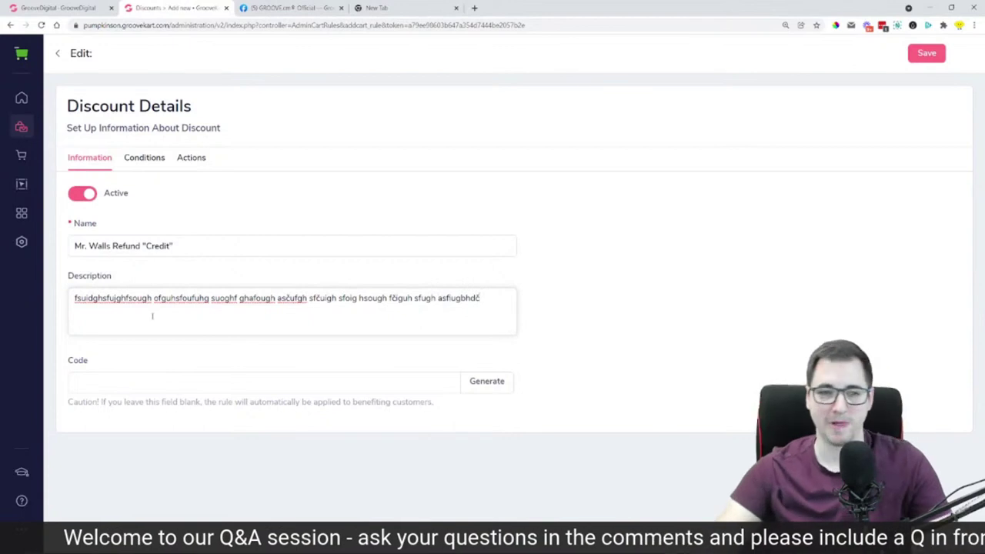
pyautogui.hotkey('ctrl', '+')
pyautogui.hotkey('ctrl', '+')
pyautogui.hotkey('ctrl', '+')
pyautogui.hotkey('ctrl', '+')
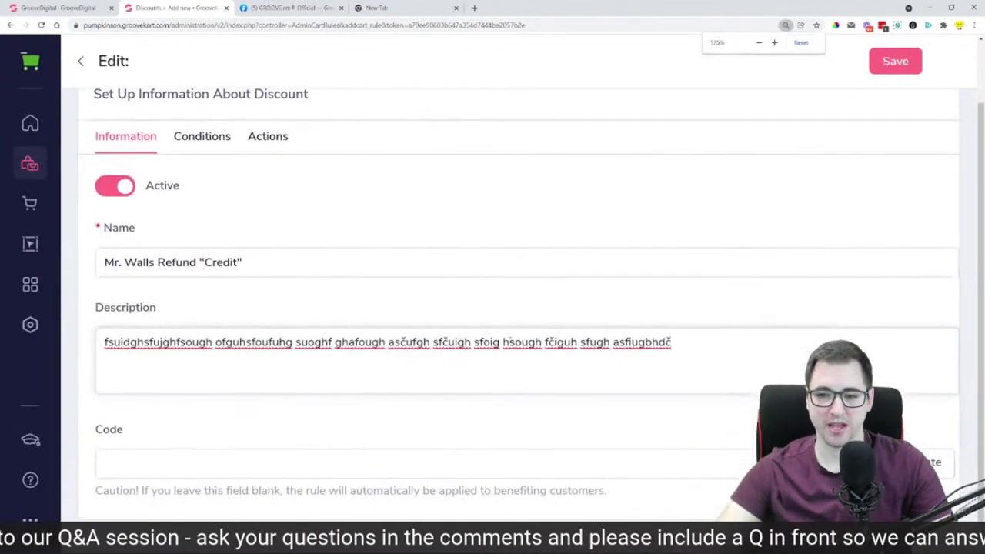
pyautogui.click(436, 454)
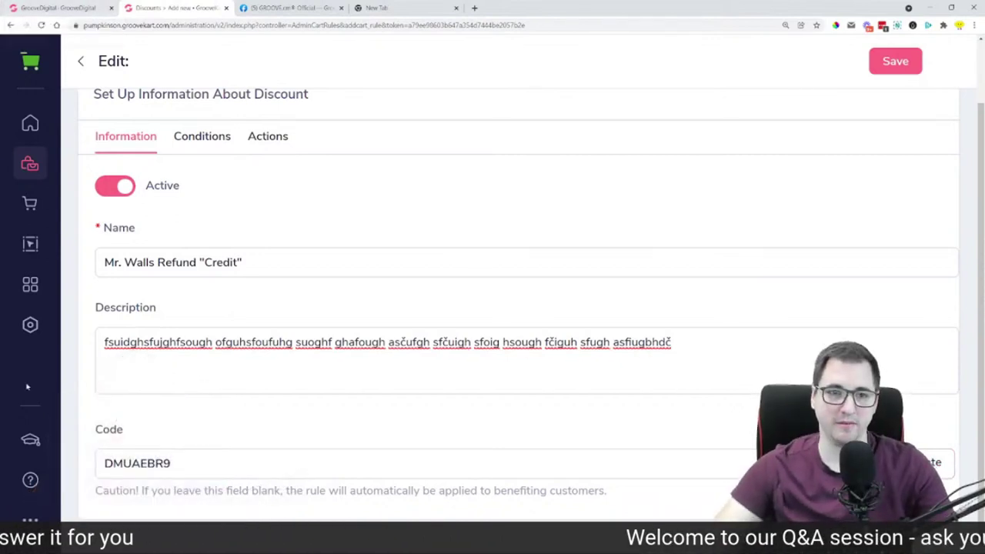
pyautogui.click(195, 147)
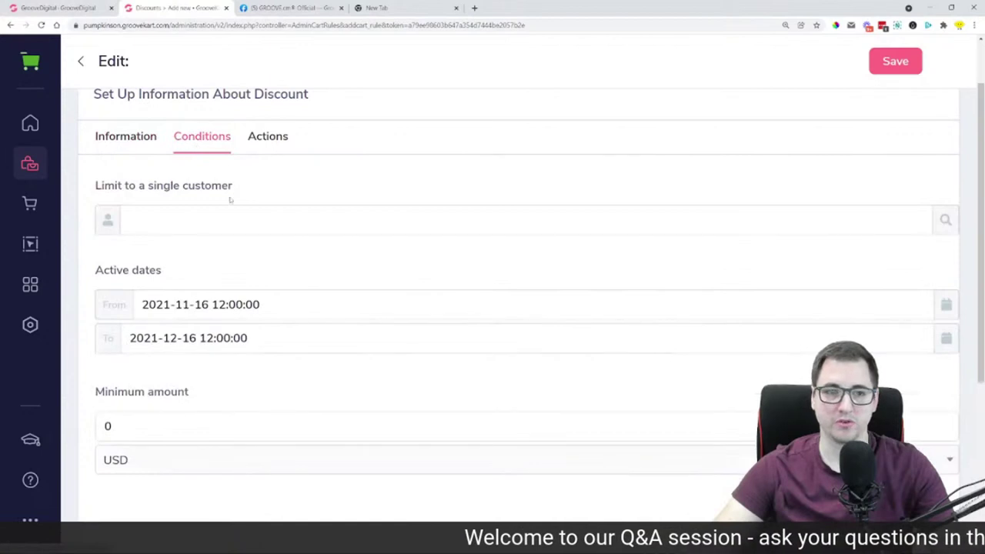
pyautogui.click(220, 233)
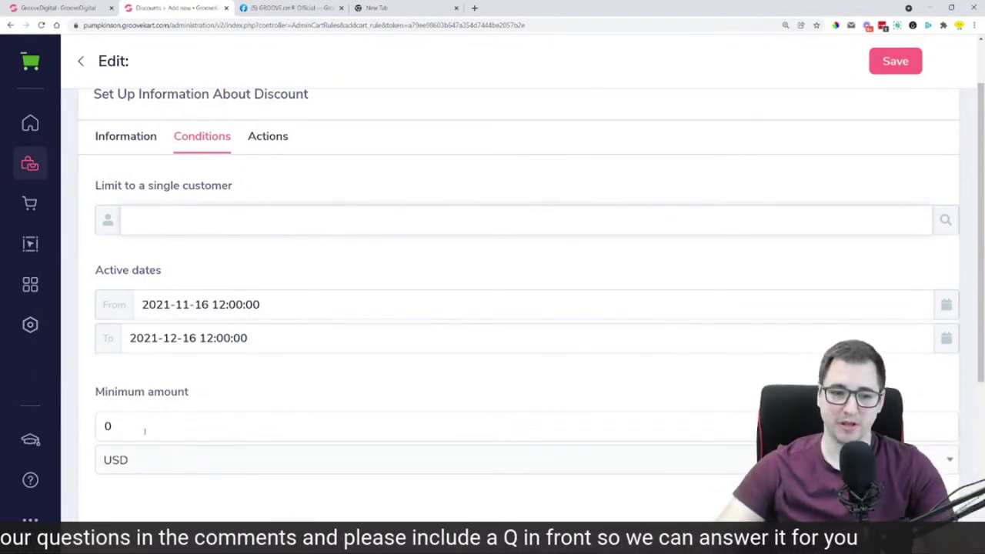
pyautogui.click(144, 466)
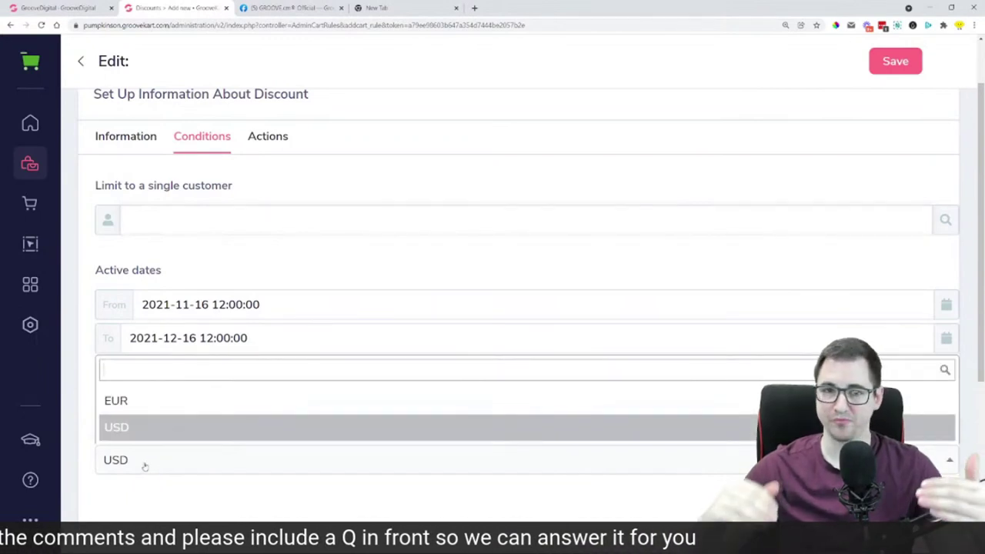
pyautogui.click(144, 465)
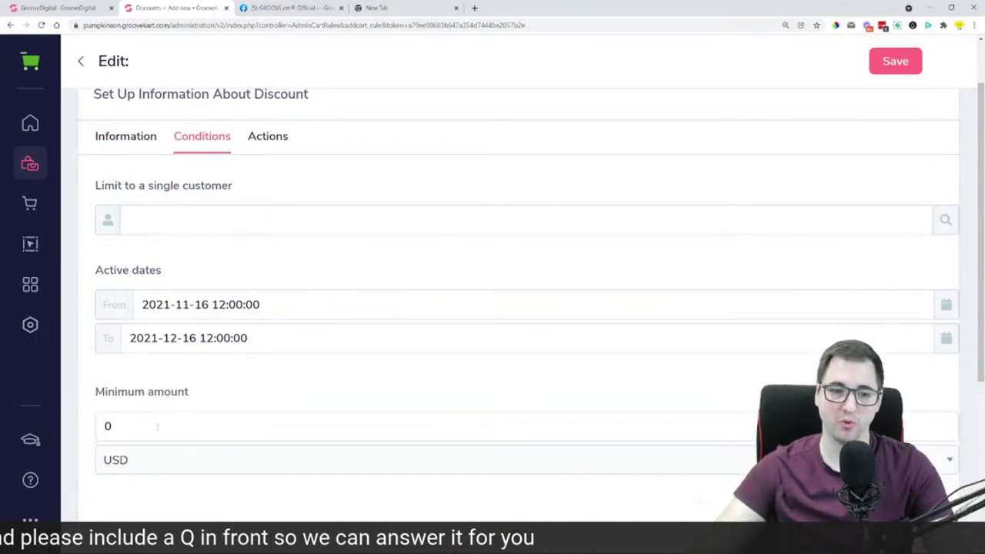
pyautogui.click(161, 459)
pyautogui.scroll(1, 167, 404)
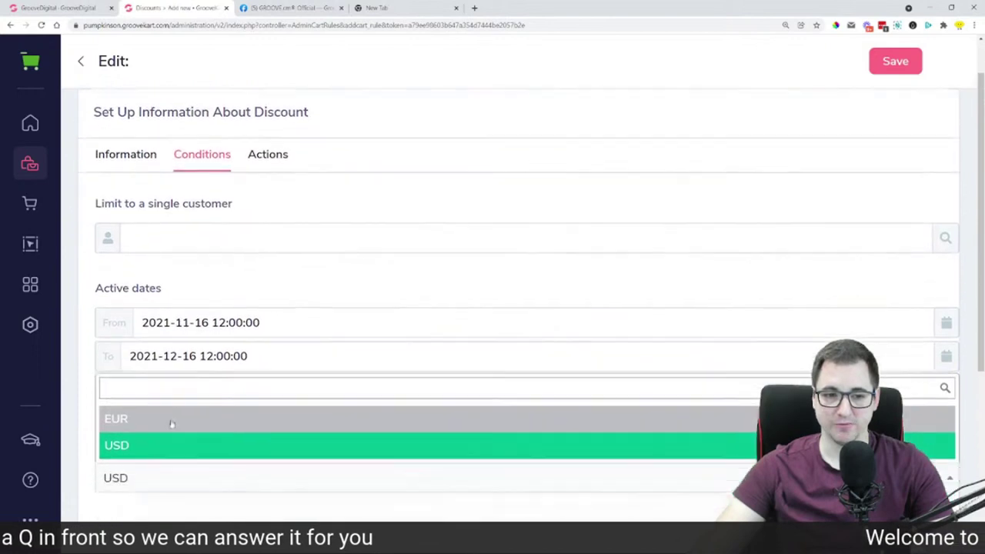
pyautogui.scroll(-2, 237, 440)
pyautogui.click(204, 395)
pyautogui.scroll(-3, 202, 395)
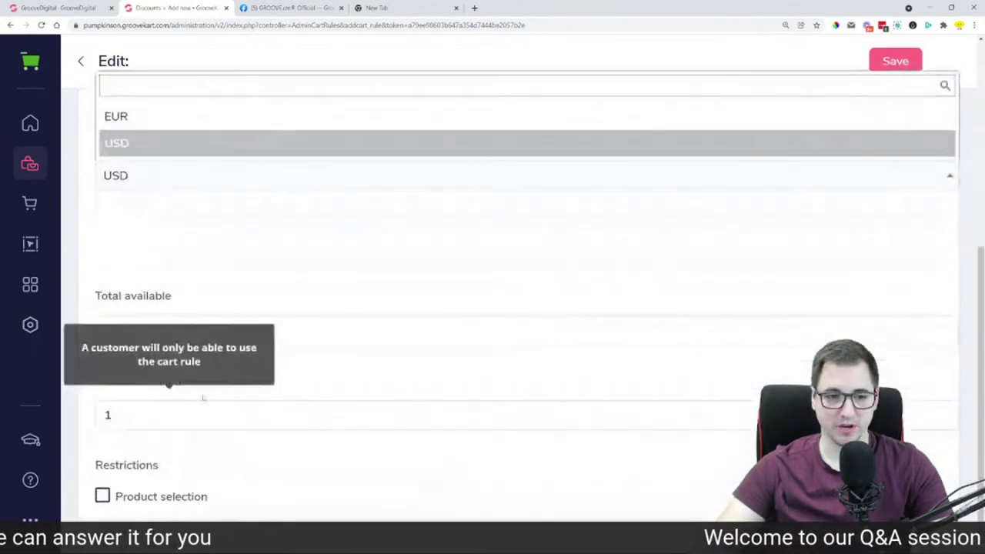
pyautogui.hotkey('ctrl', '-')
pyautogui.click(229, 299)
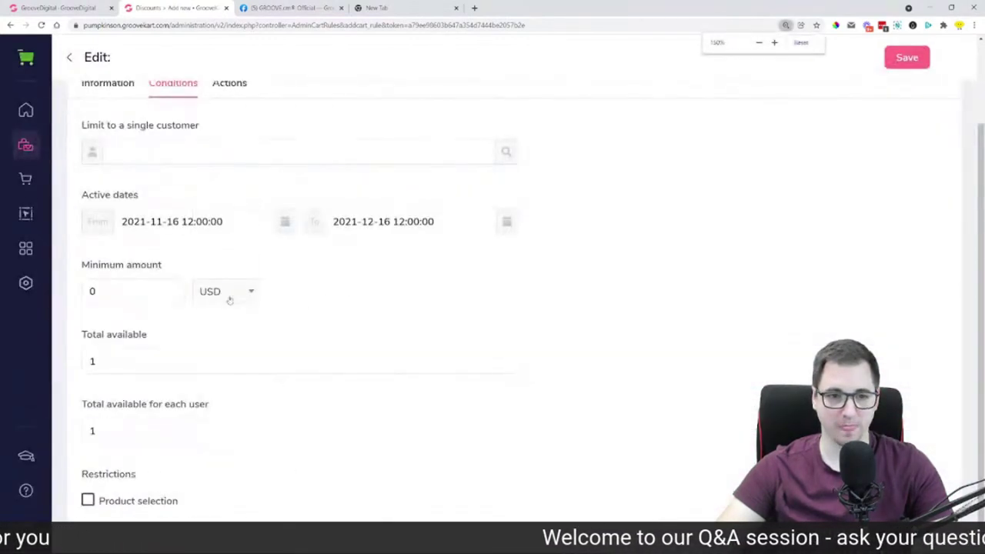
pyautogui.click(229, 297)
pyautogui.click(210, 241)
pyautogui.click(250, 291)
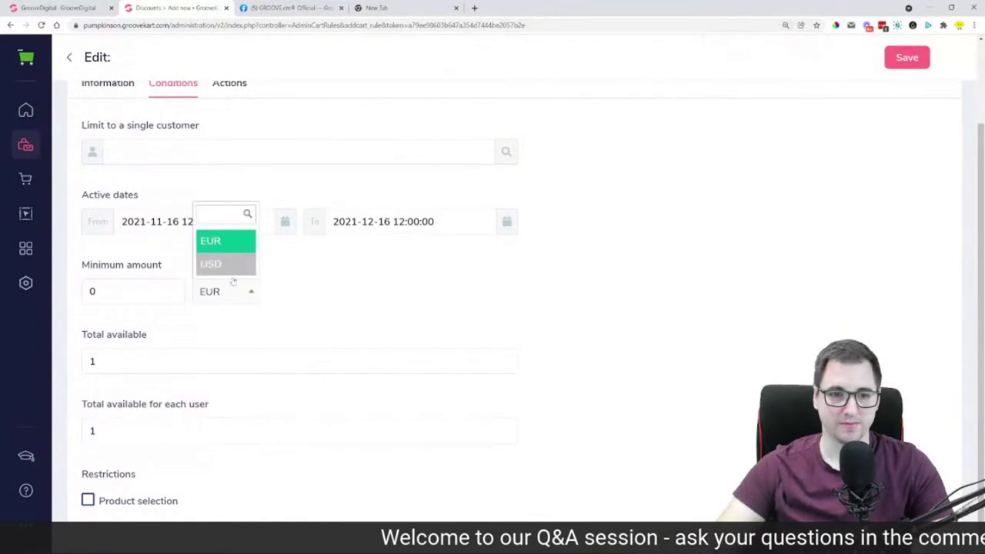
pyautogui.click(227, 268)
# On the Actions tab, set the GrooveKart discount to Percent (%) off the order, value 0
pyautogui.scroll(2, 157, 292)
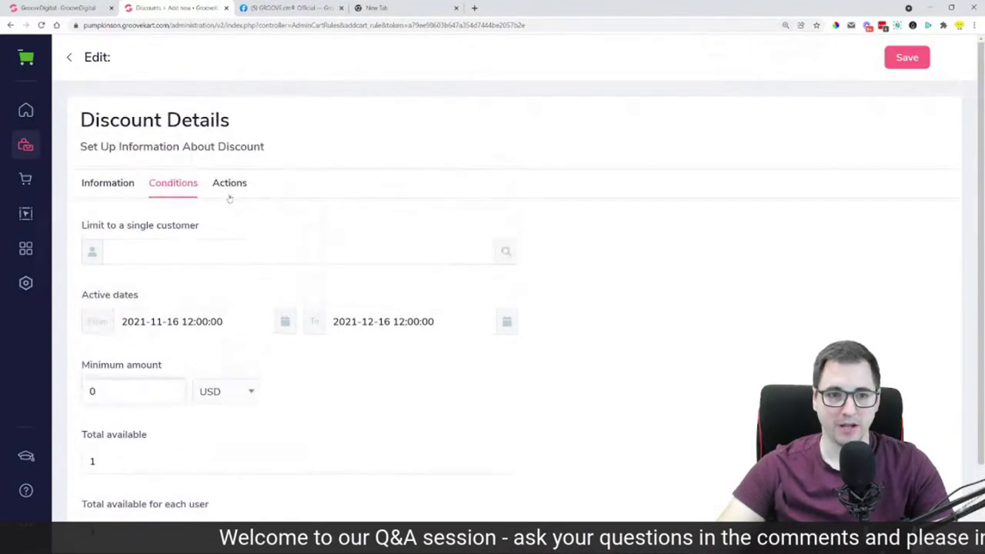
pyautogui.click(230, 188)
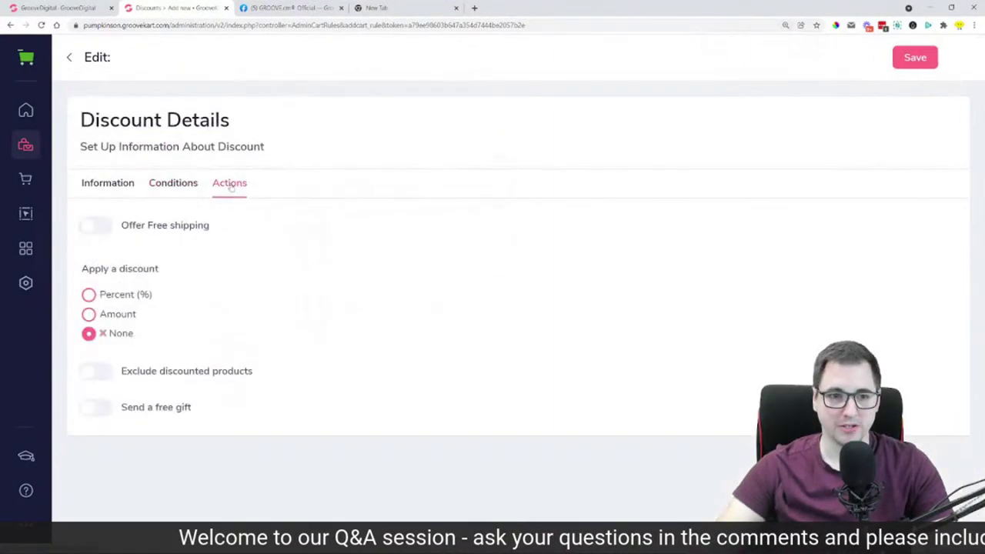
pyautogui.click(88, 295)
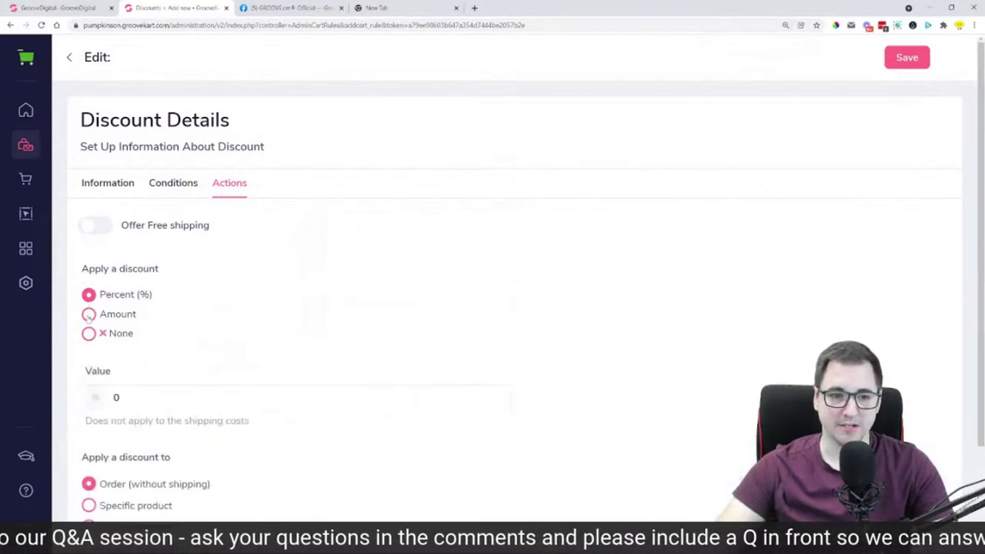
pyautogui.click(89, 316)
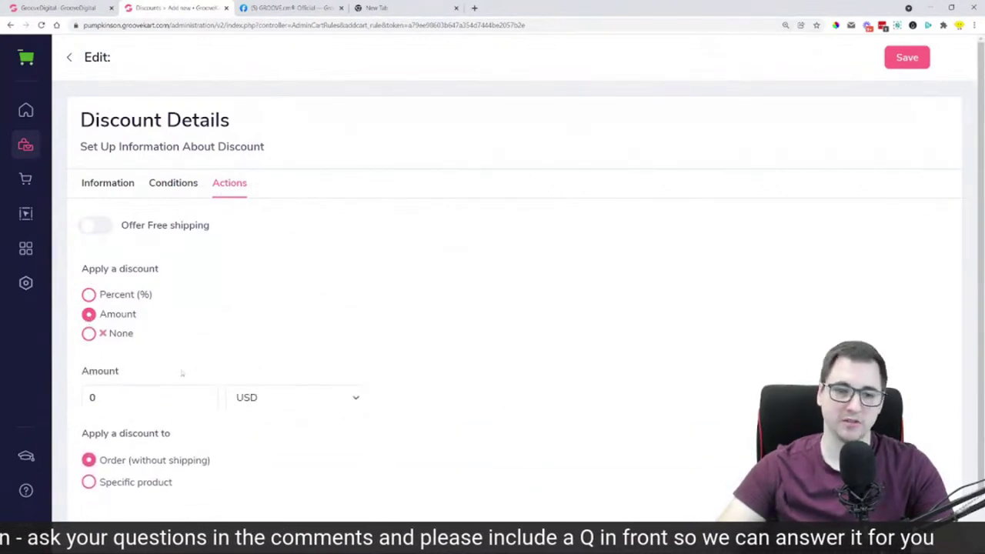
pyautogui.click(92, 397)
pyautogui.click(138, 295)
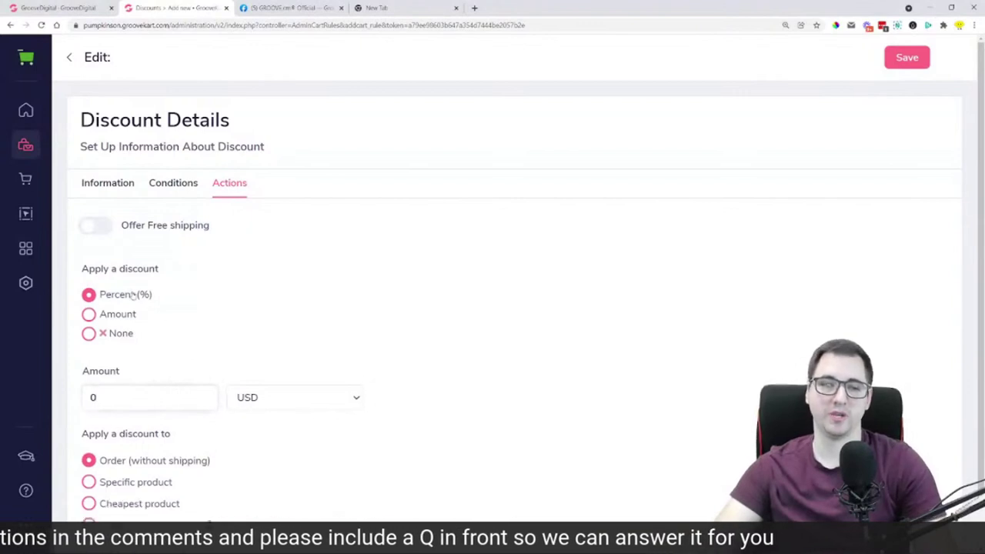
pyautogui.scroll(-2, 212, 311)
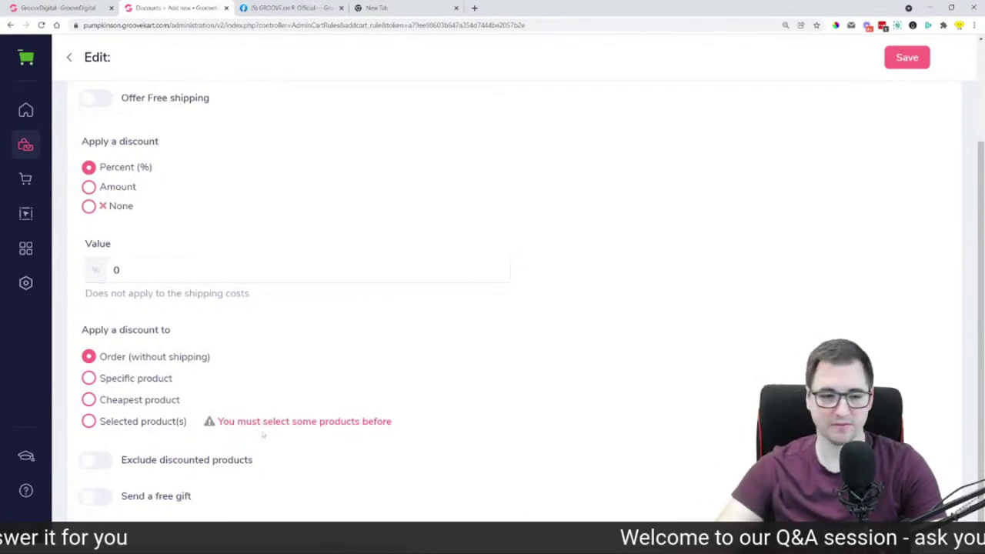
pyautogui.scroll(2, 175, 512)
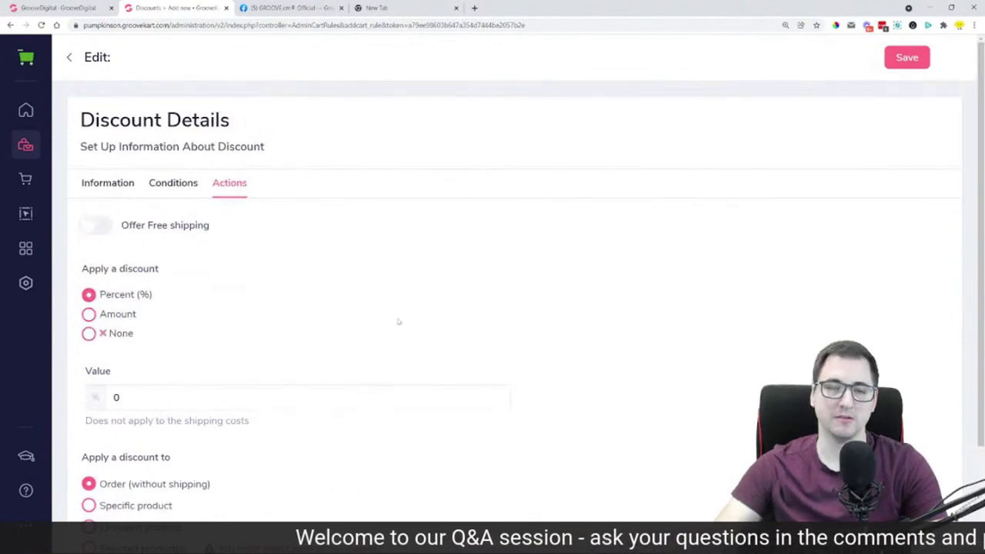
pyautogui.scroll(-1, 429, 266)
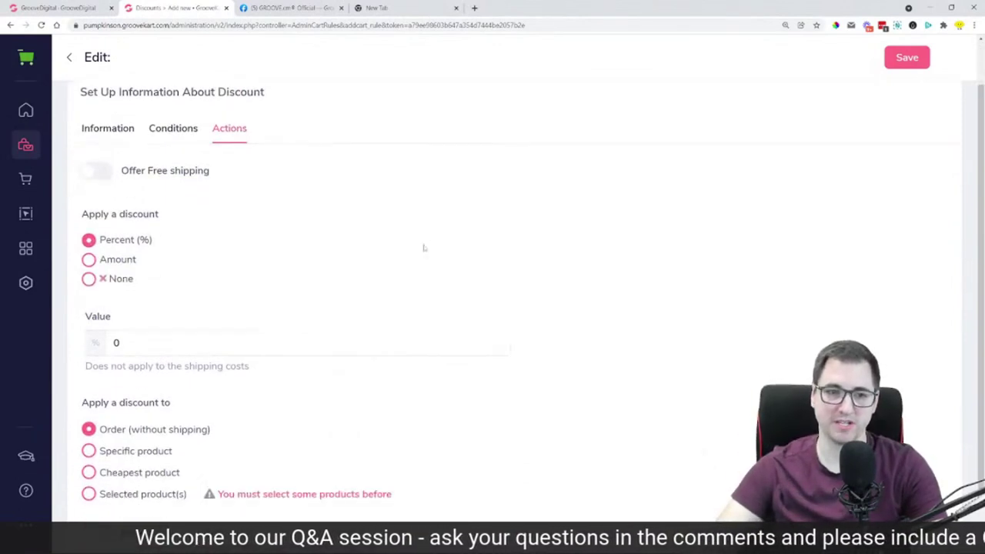
pyautogui.scroll(1, 390, 241)
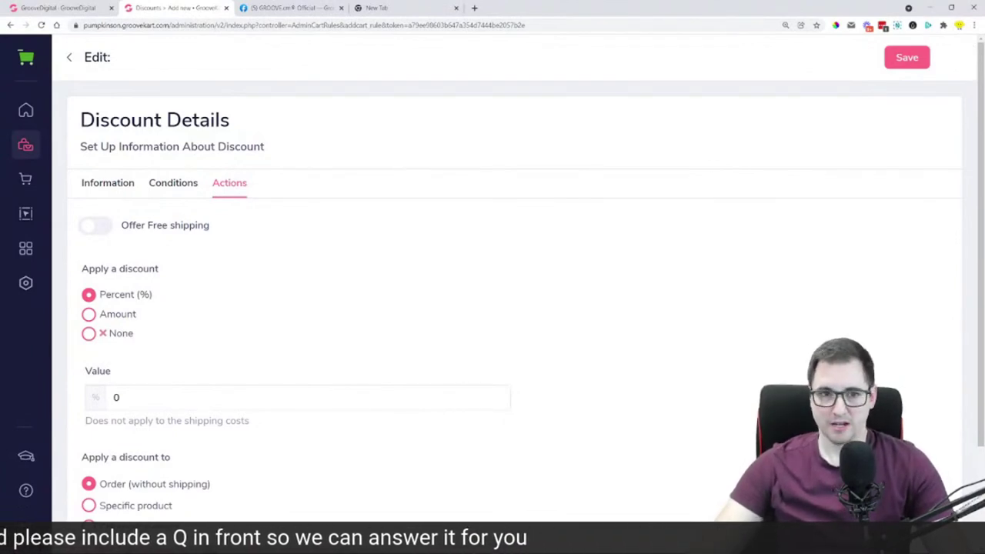
# Back in the Facebook group post, highlight 'client' and 'GroovePay' while reading comments
pyautogui.click(285, 6)
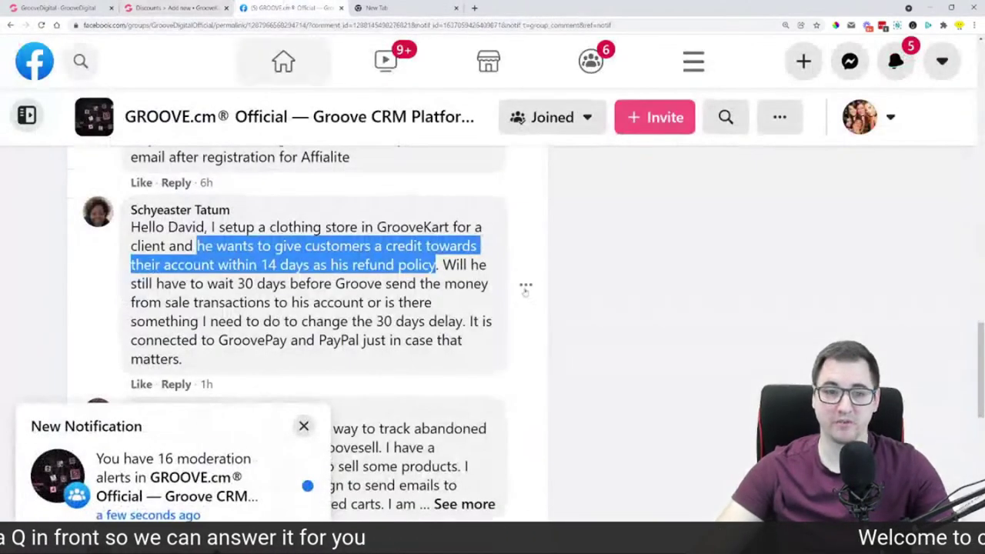
pyautogui.click(566, 341)
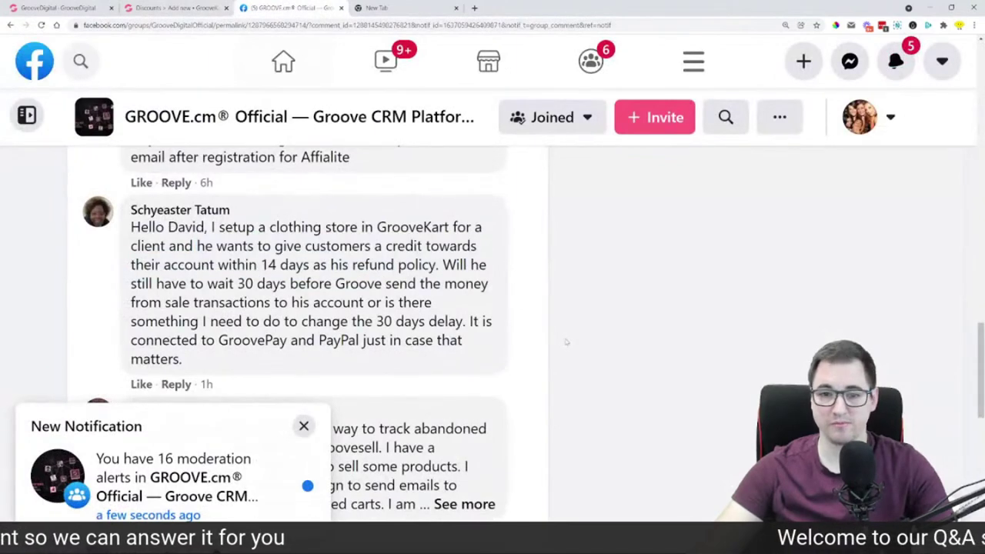
pyautogui.click(304, 425)
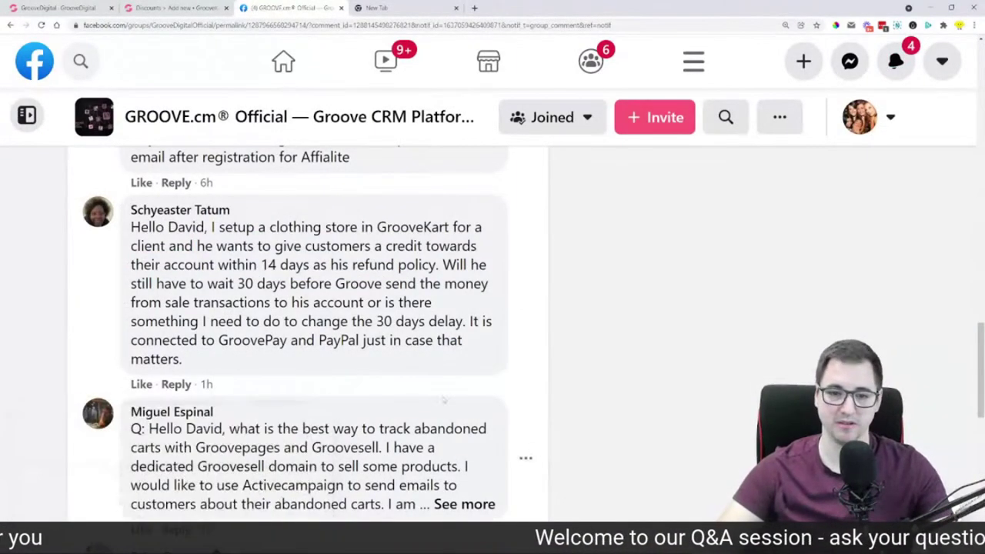
pyautogui.moveTo(119, 251); pyautogui.dragTo(160, 247)
pyautogui.click(628, 385)
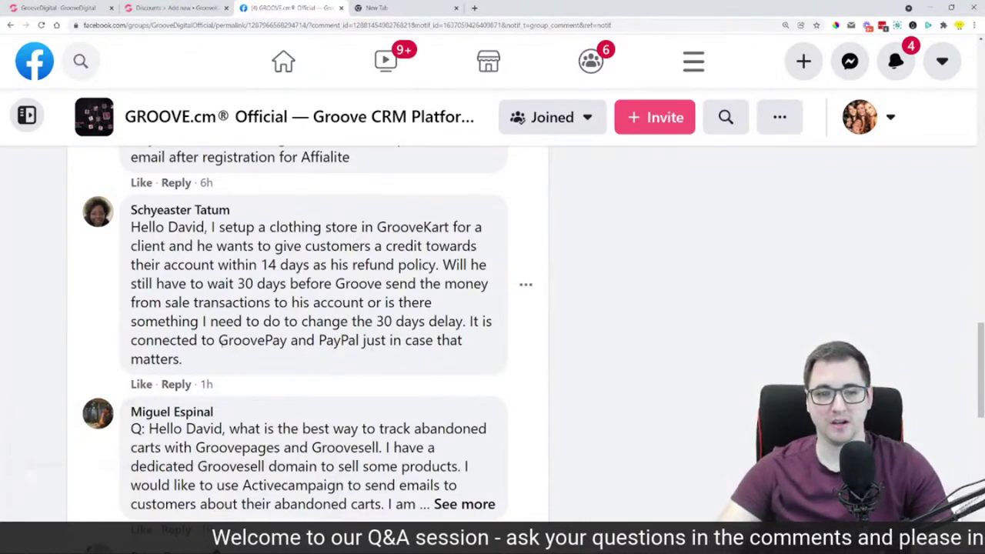
pyautogui.moveTo(218, 341); pyautogui.dragTo(273, 340)
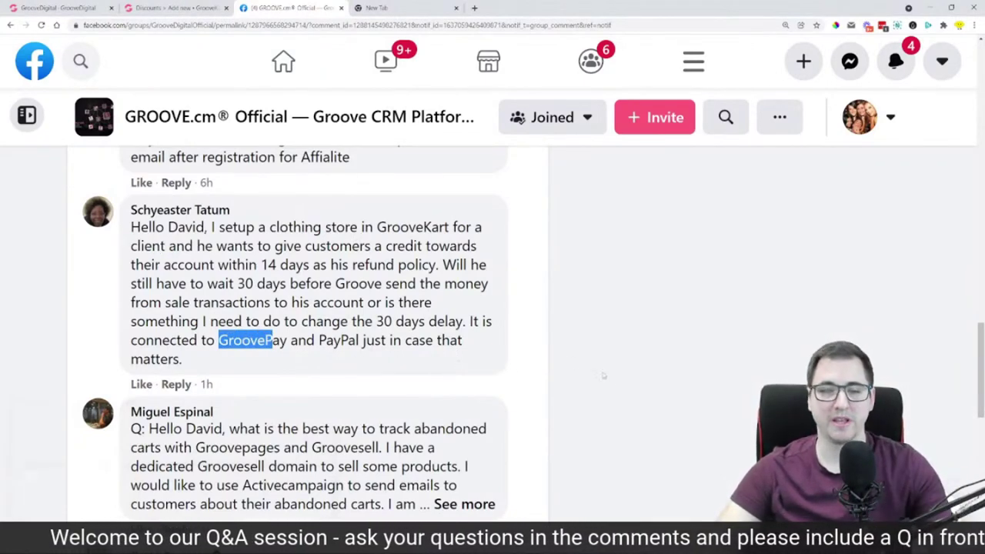
pyautogui.click(631, 384)
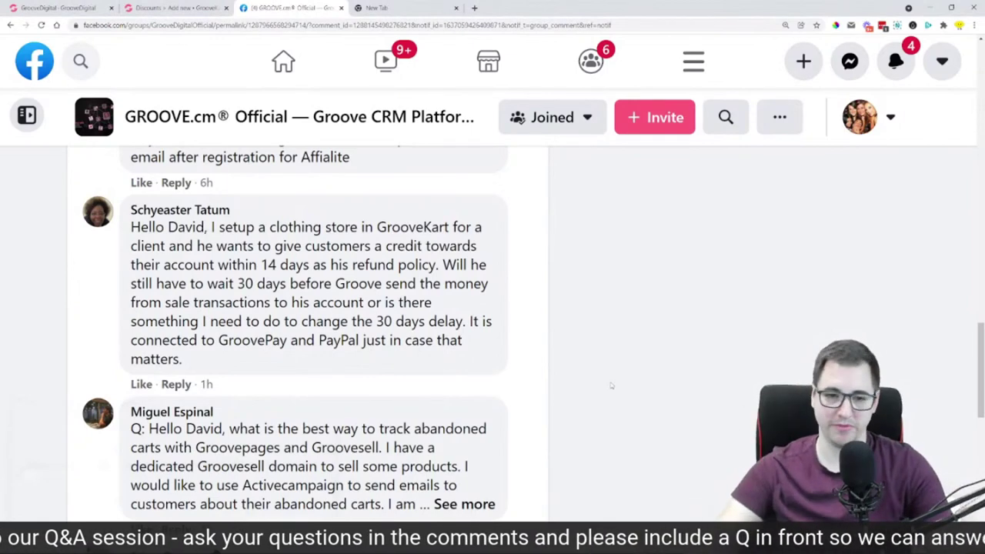
pyautogui.scroll(-2, 611, 386)
# Expand the abandoned-cart question and highlight 'with Groovepages and Groovesell' while reading it
pyautogui.click(464, 376)
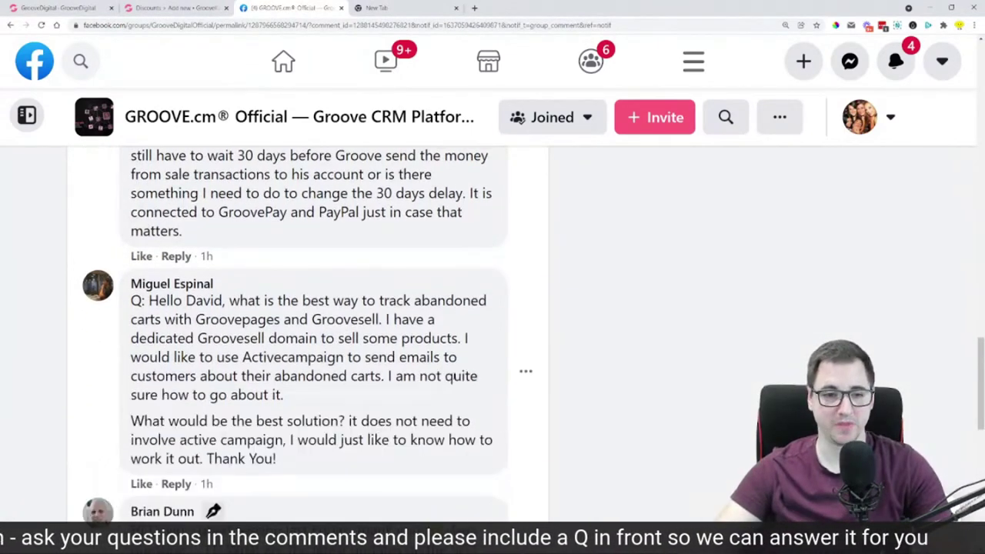
pyautogui.moveTo(149, 301); pyautogui.dragTo(478, 302)
pyautogui.moveTo(165, 319); pyautogui.dragTo(388, 320)
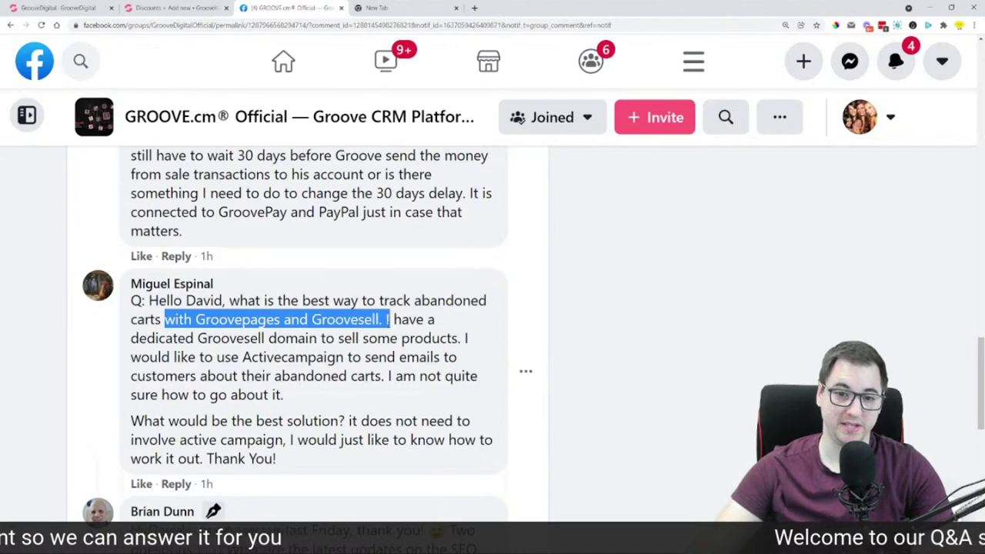
pyautogui.click(389, 319)
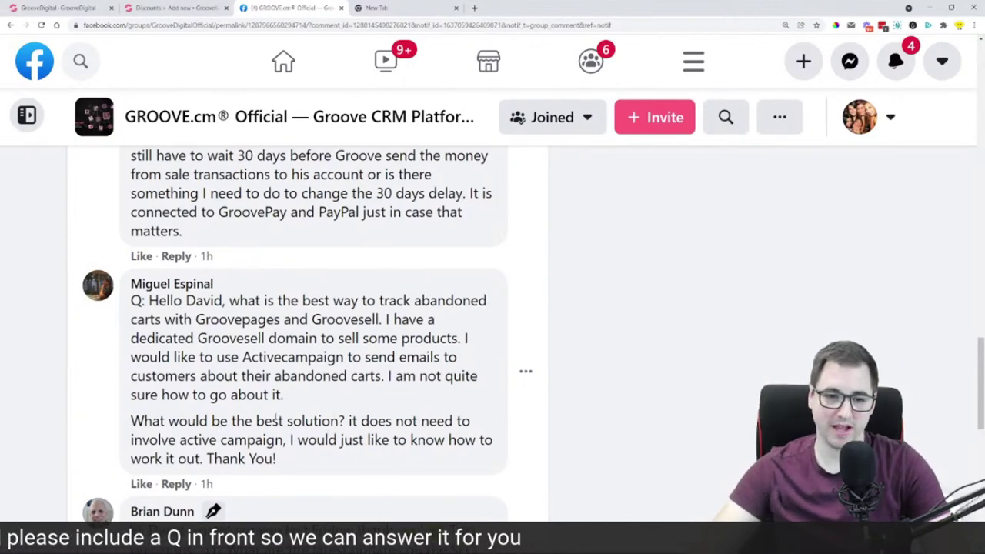
pyautogui.scroll(-1, 275, 420)
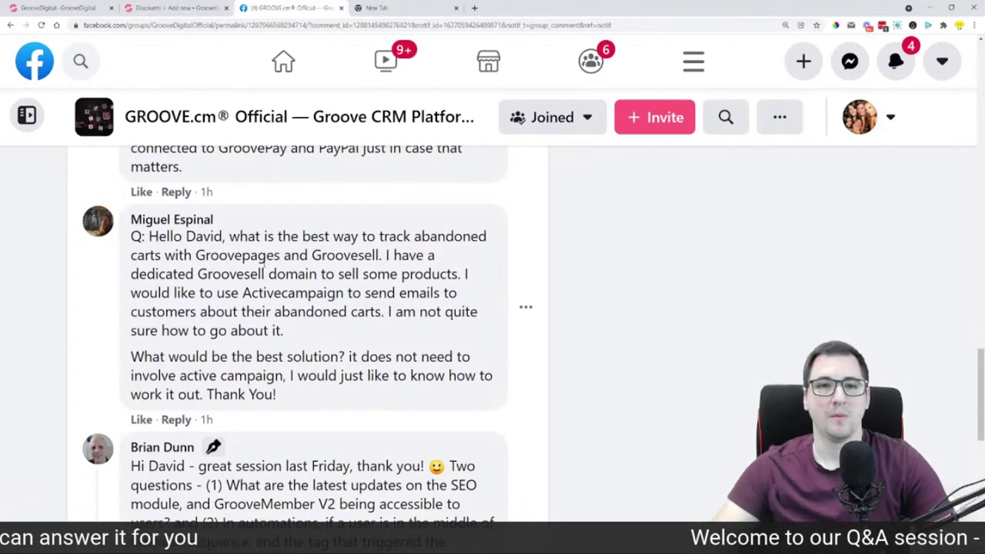
# Launch GrooveSell from the Groove apps and manage the LemonAid Book funnel's products
pyautogui.click(54, 7)
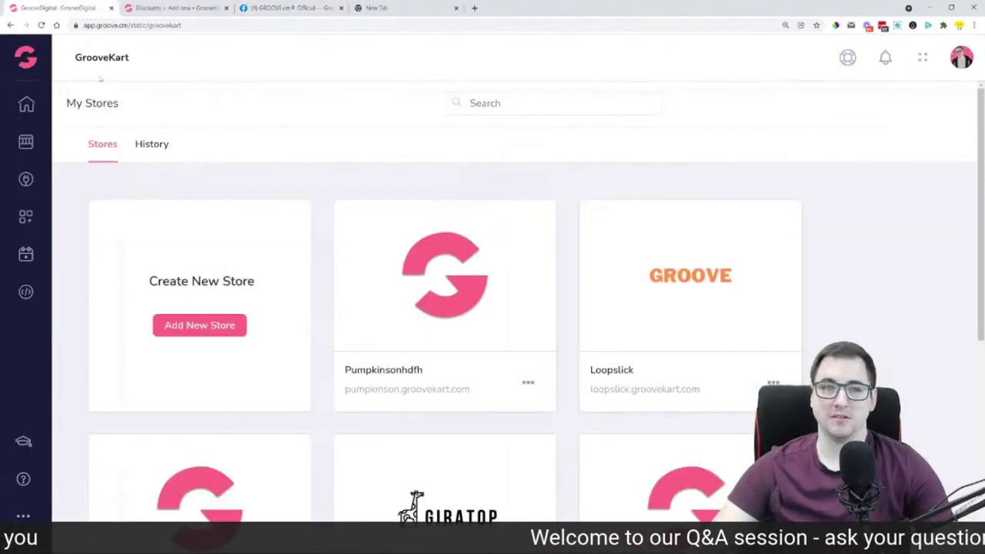
pyautogui.click(26, 59)
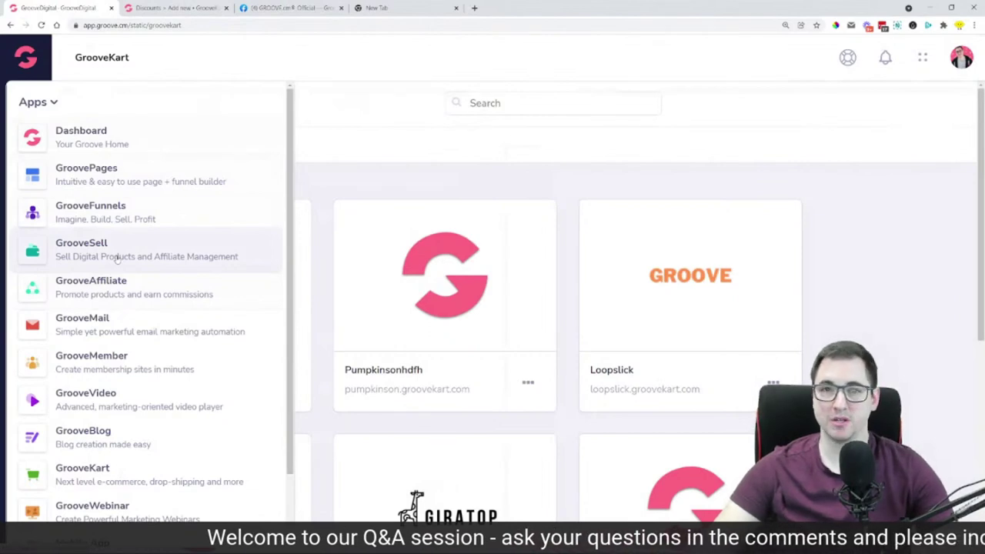
pyautogui.click(115, 258)
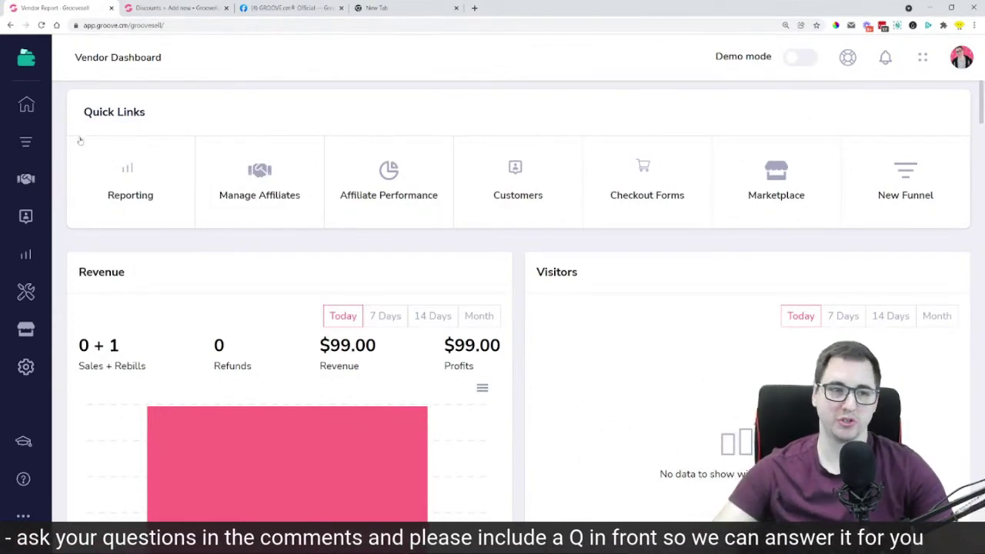
pyautogui.click(26, 145)
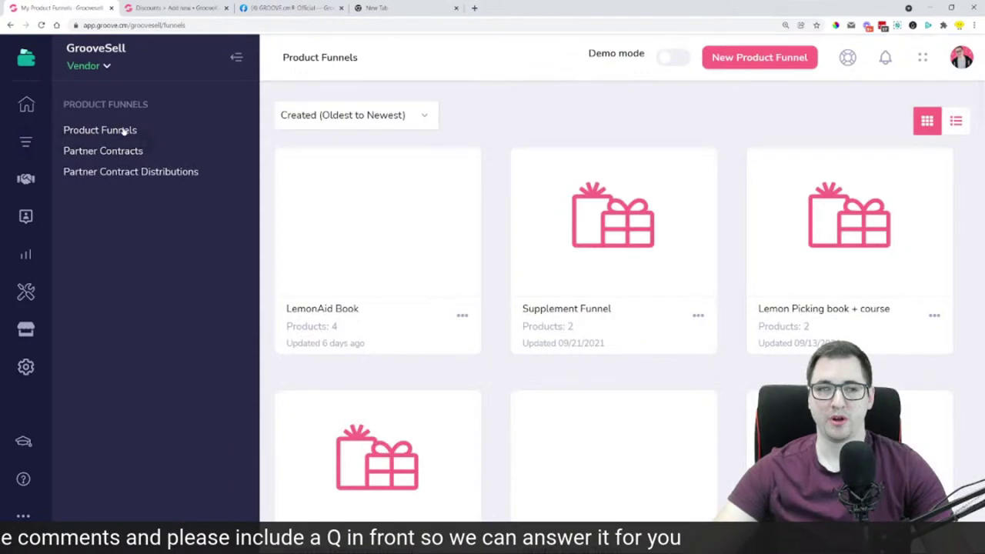
pyautogui.moveTo(389, 223)
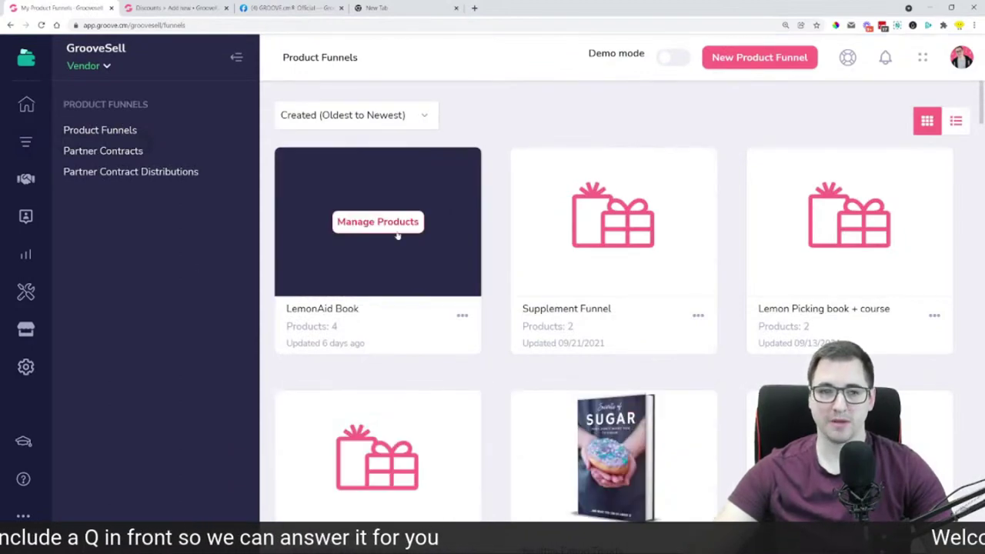
pyautogui.click(396, 229)
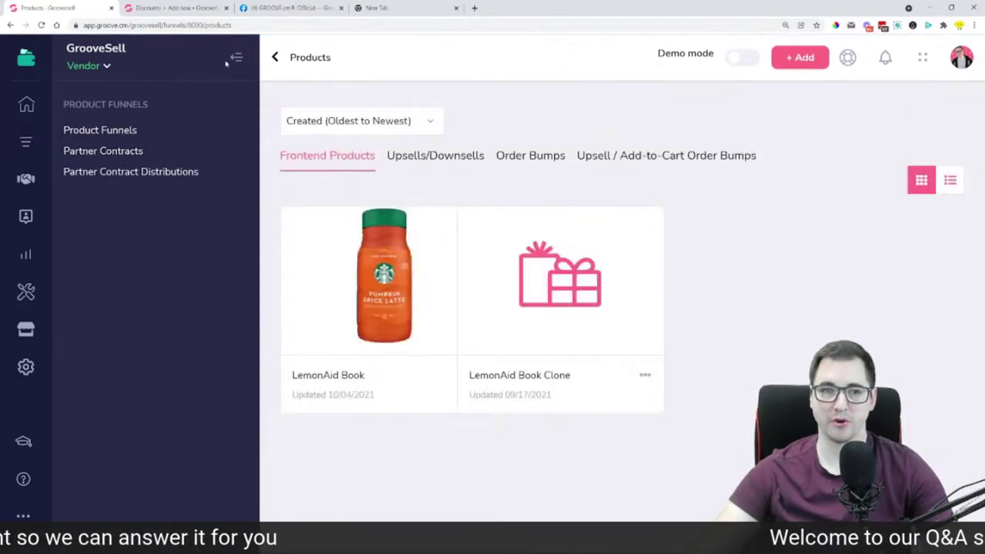
pyautogui.click(237, 57)
# Edit the LemonAid Book product and show its 5. Checkout step's Cart Abandonment tab
pyautogui.moveTo(246, 324)
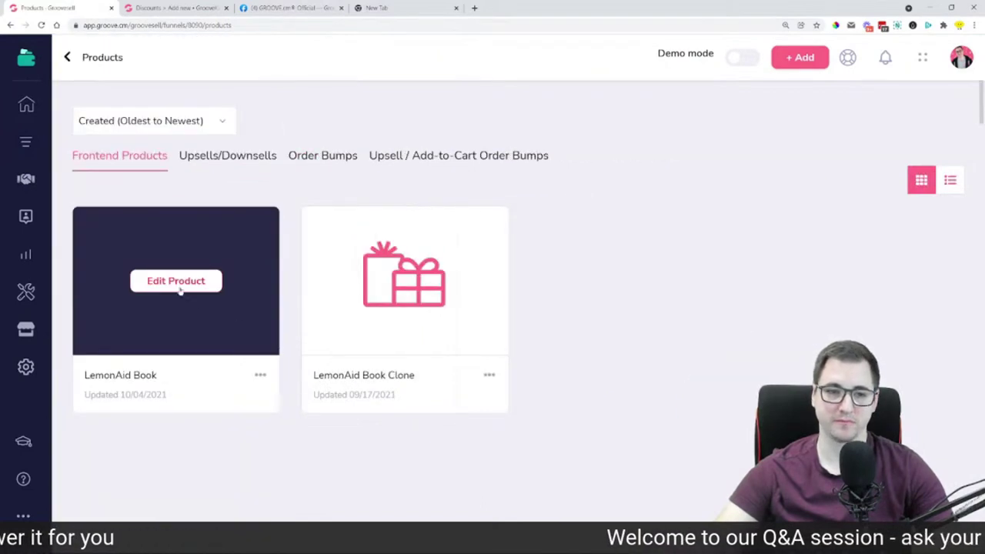
pyautogui.click(176, 281)
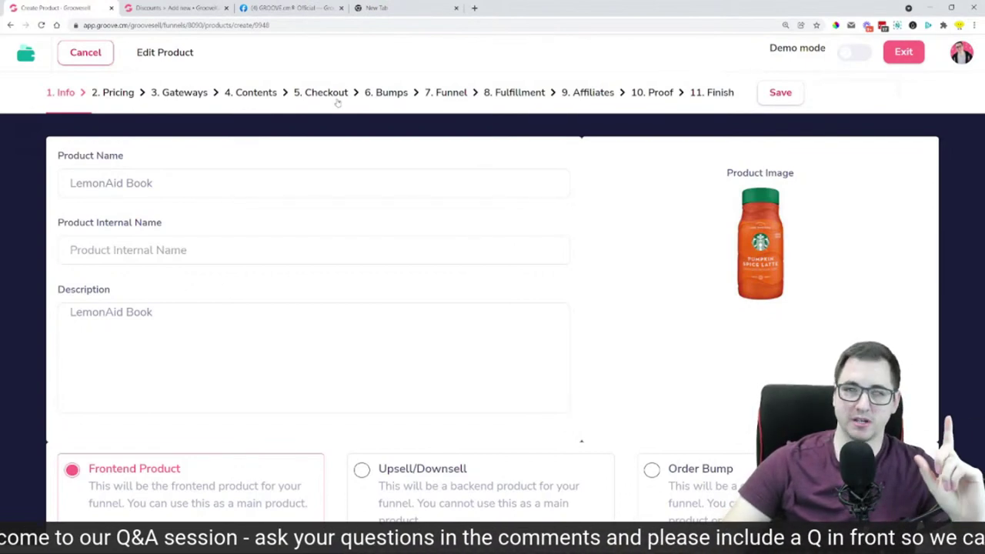
pyautogui.click(333, 93)
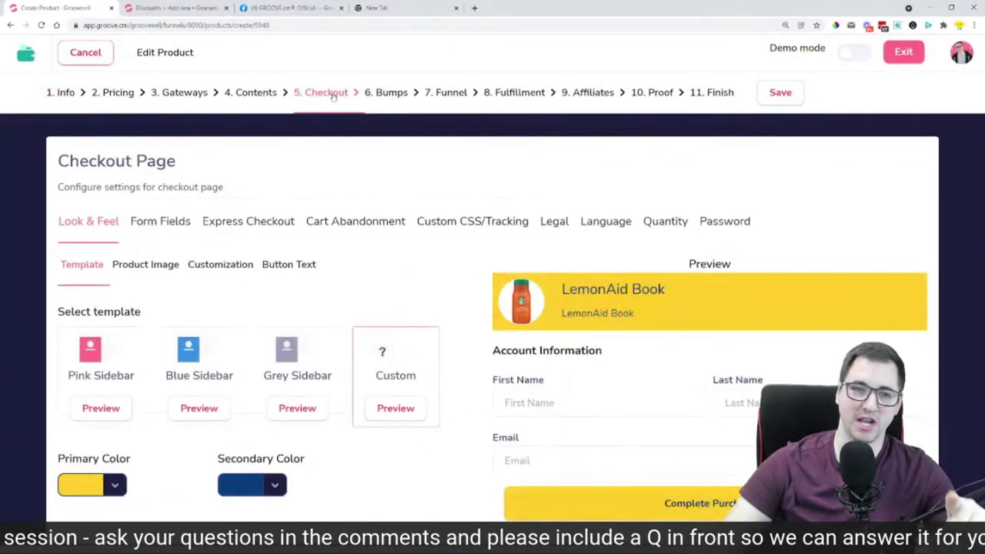
pyautogui.click(356, 220)
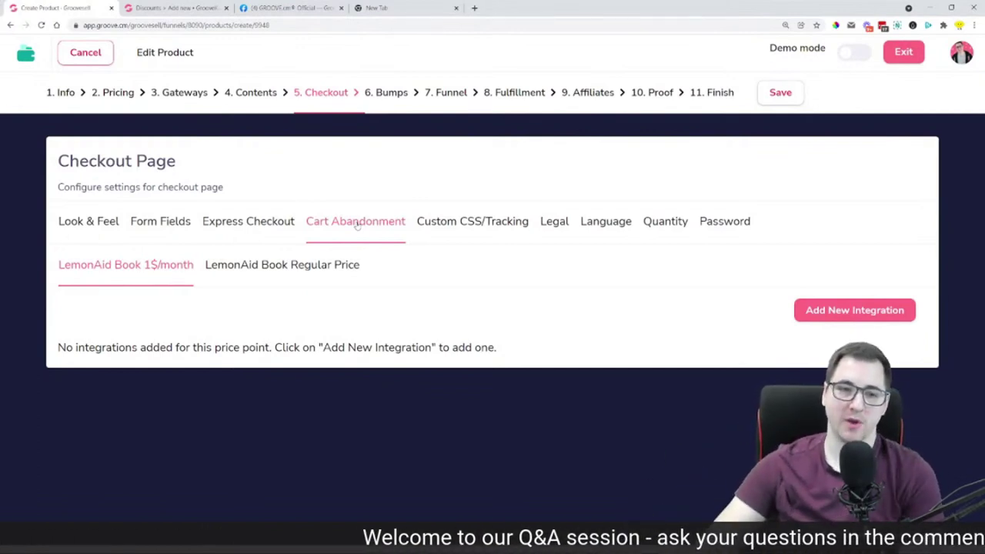
# Compare the Regular Price and 1$/month price points, confirming neither has integrations
pyautogui.click(307, 263)
pyautogui.click(289, 269)
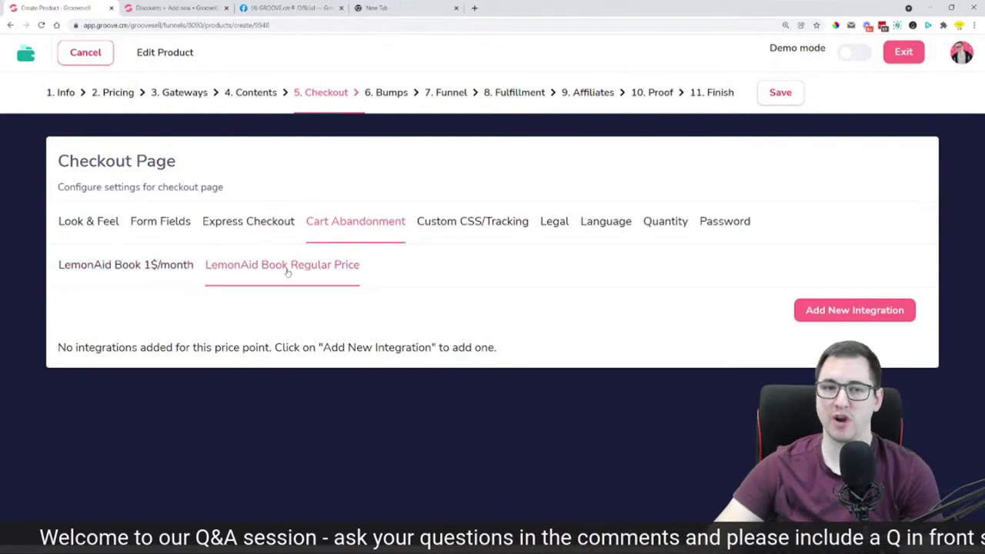
pyautogui.click(173, 264)
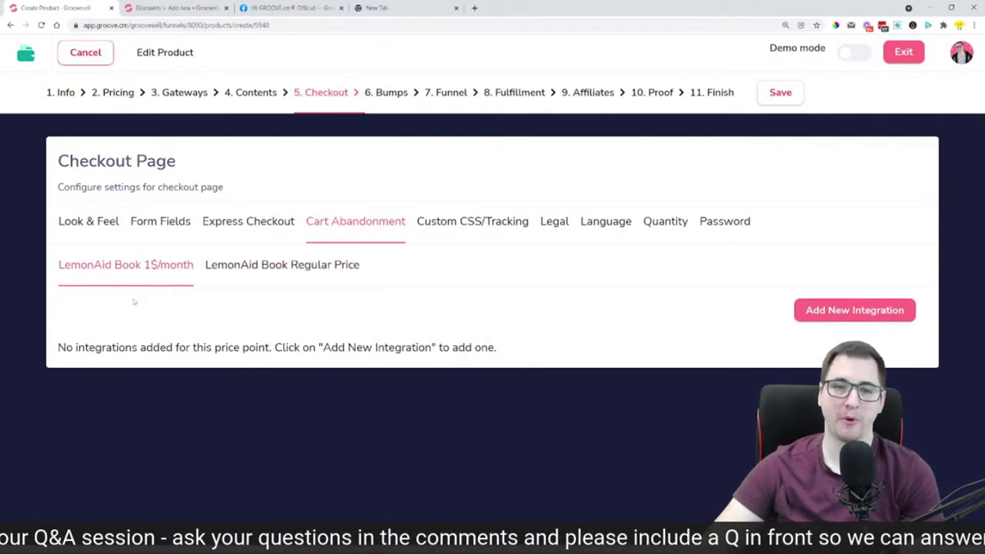
pyautogui.click(271, 269)
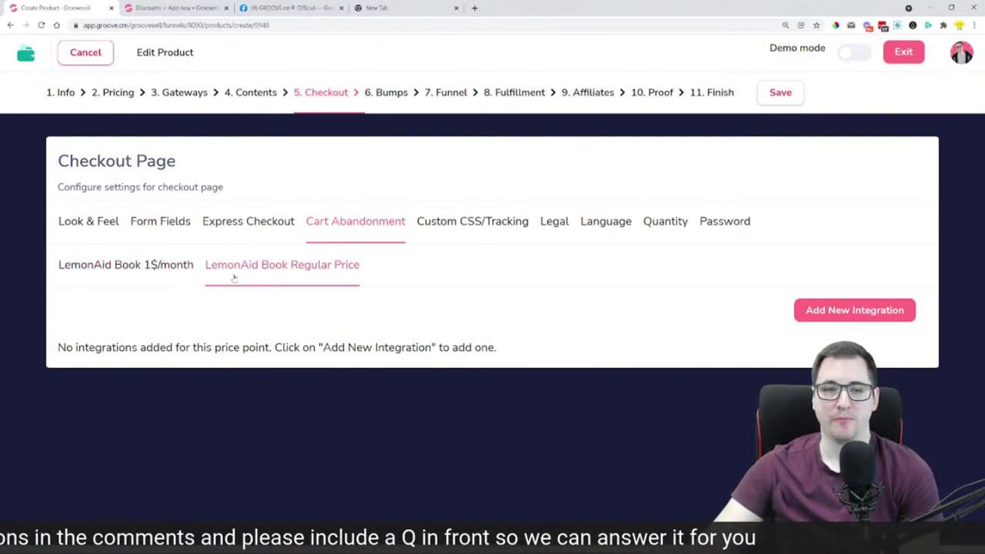
pyautogui.click(176, 269)
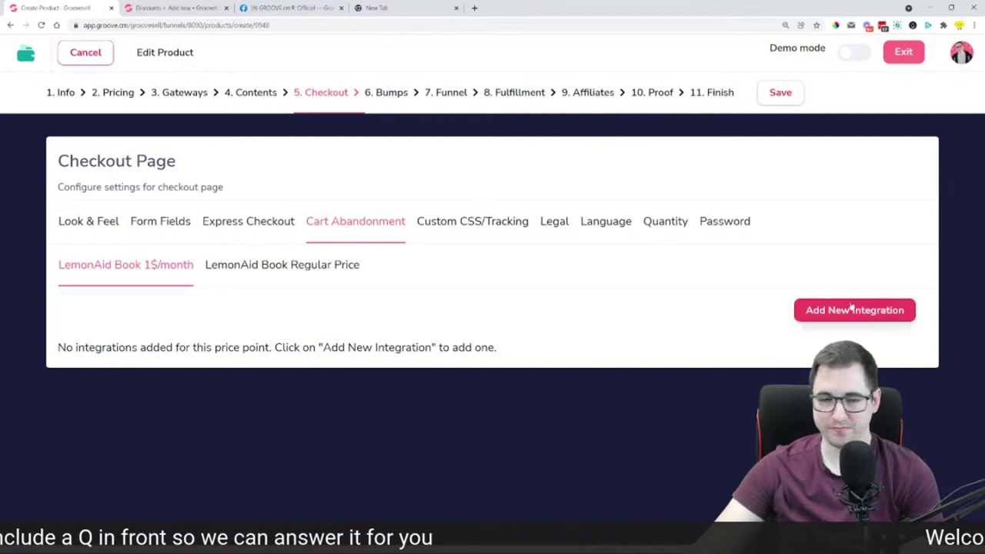
# Open and cancel a new cart-abandonment integration, then switch to the Groove.cm dashboard tab
pyautogui.click(852, 310)
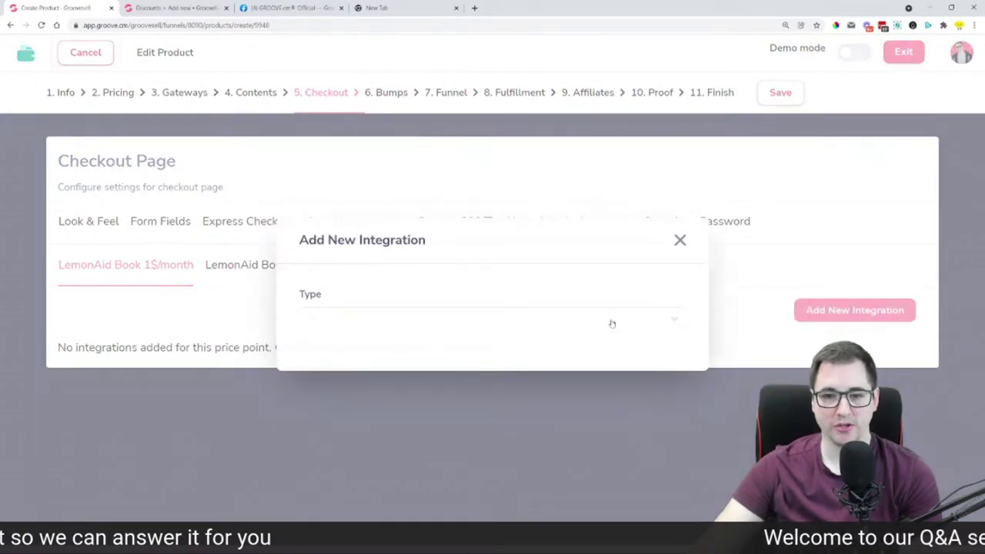
pyautogui.click(612, 321)
pyautogui.click(596, 275)
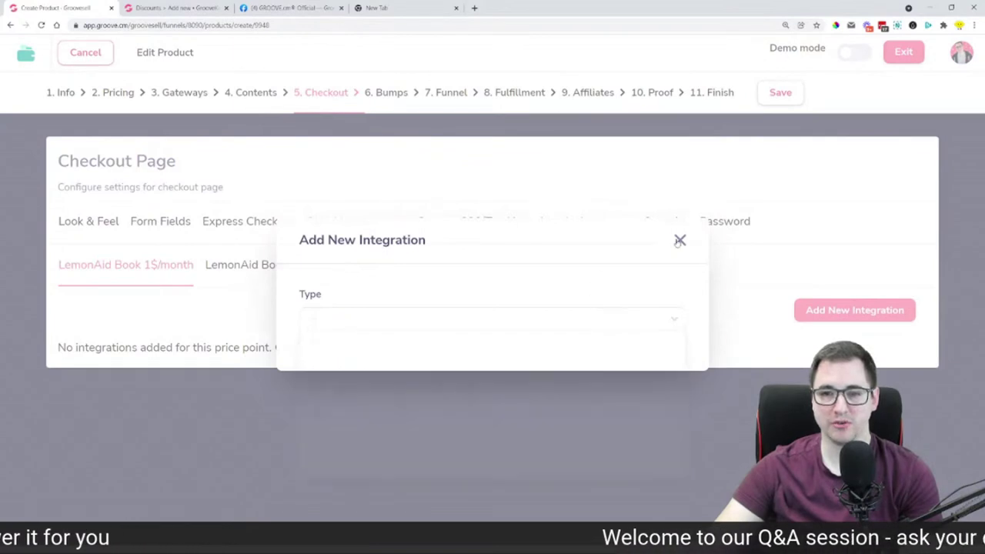
pyautogui.click(679, 241)
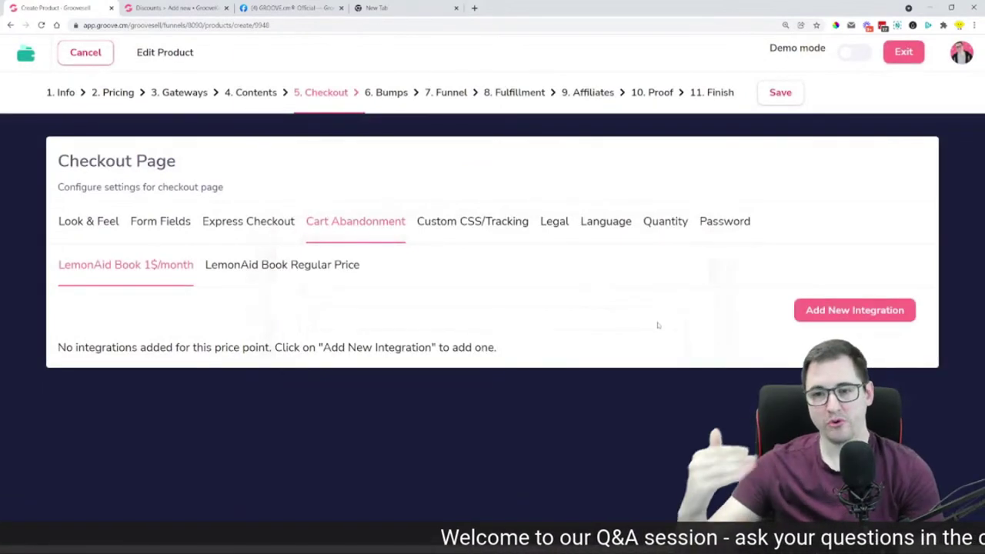
pyautogui.click(954, 62)
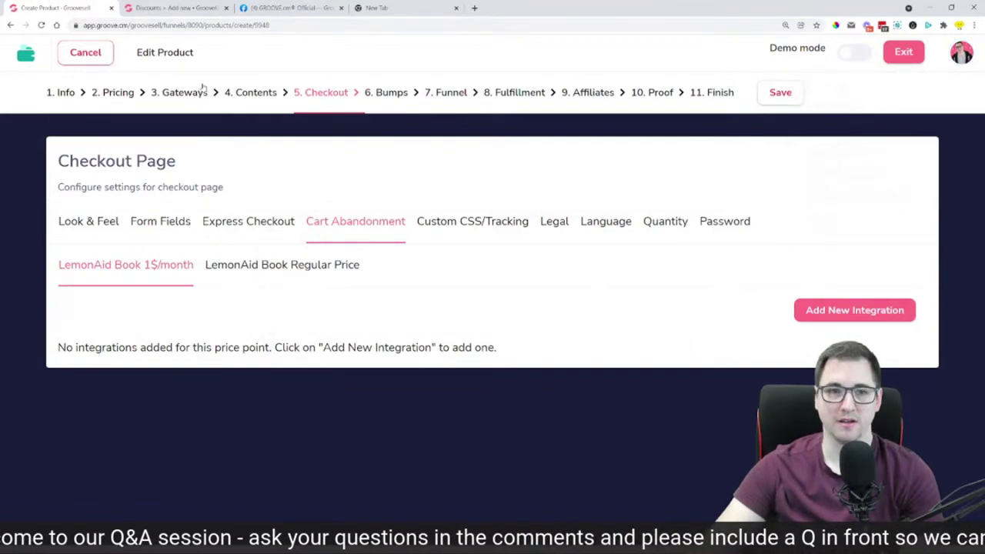
pyautogui.click(177, 7)
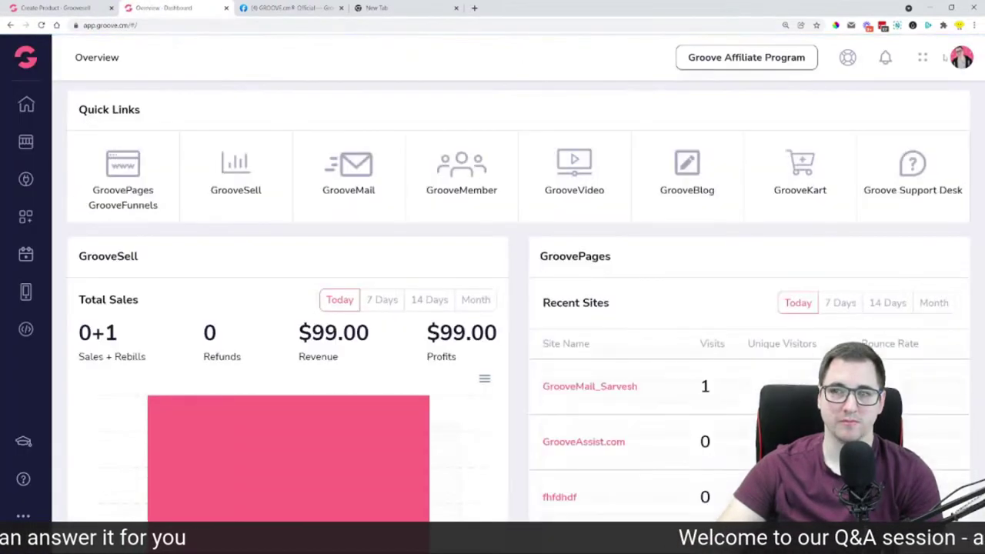
# From the account menu's integrations, begin adding an ActiveCampaign account integration
pyautogui.click(961, 60)
pyautogui.click(835, 97)
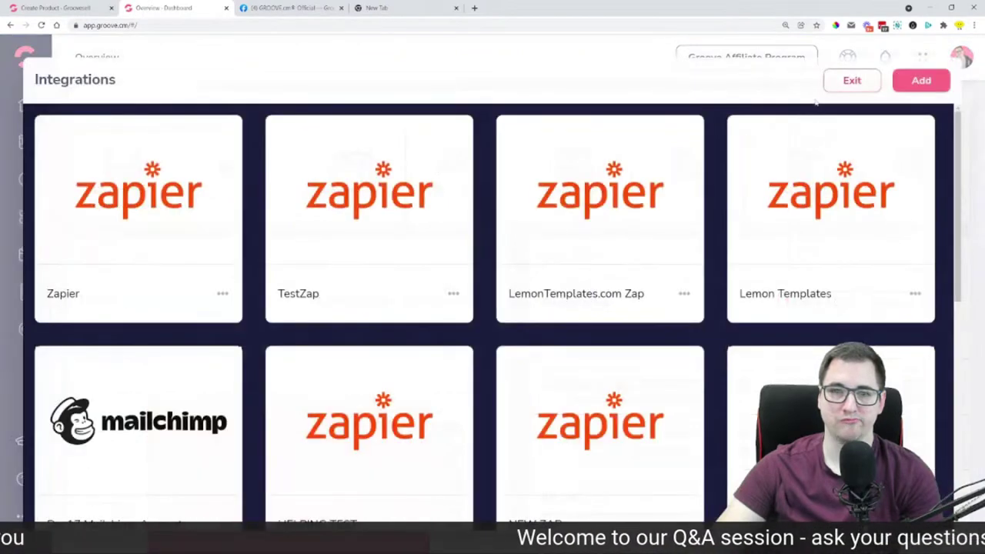
pyautogui.click(921, 80)
pyautogui.click(858, 174)
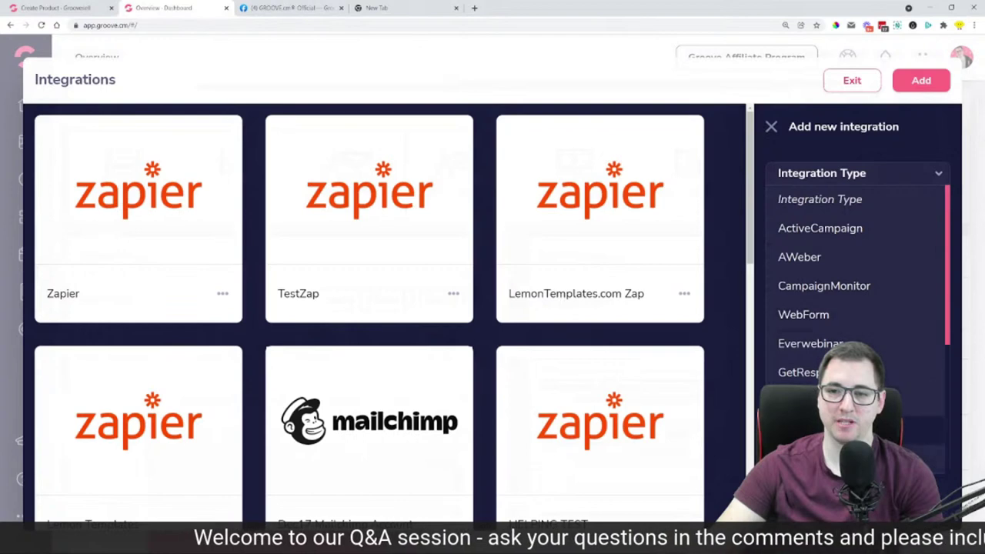
pyautogui.click(847, 228)
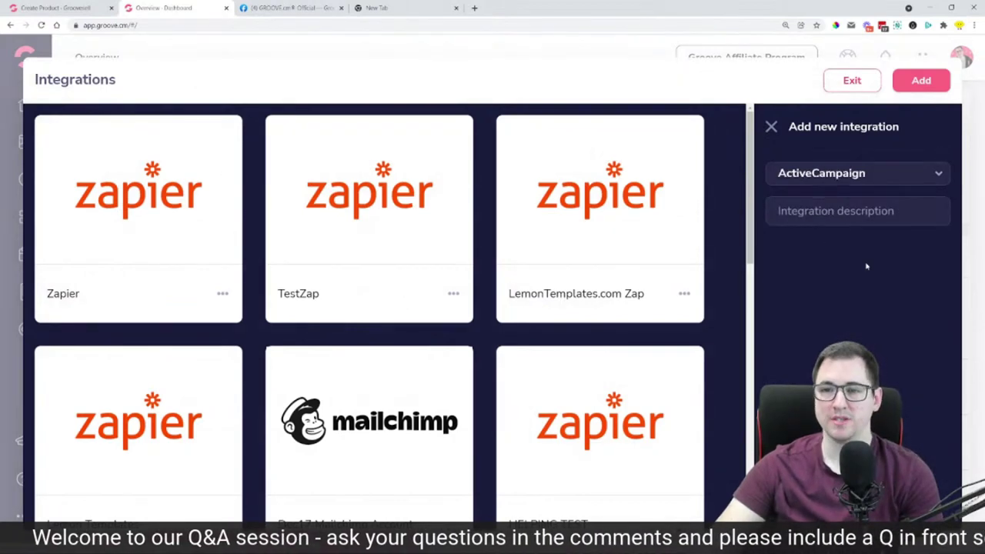
pyautogui.click(808, 350)
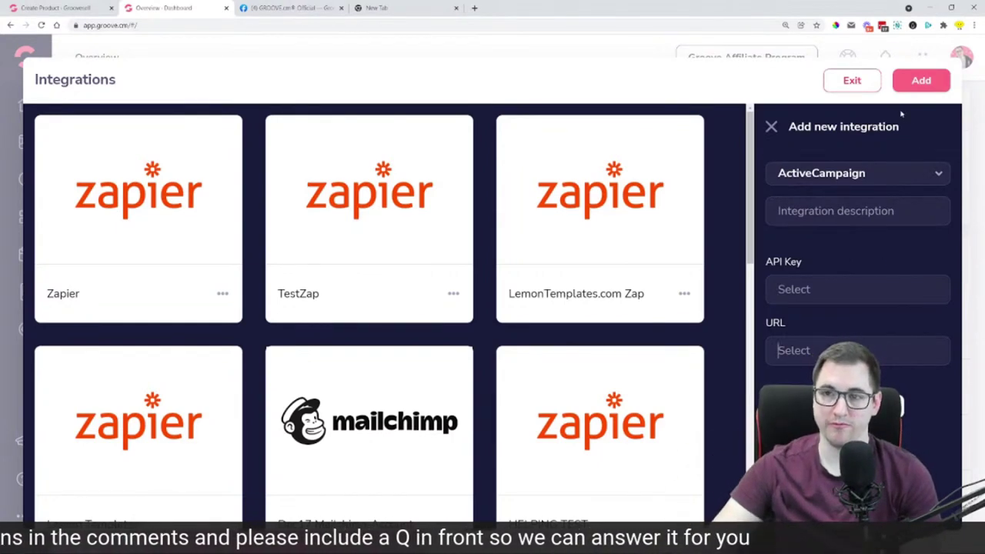
# Return to the LemonAid Book checkout settings and start a new cart-abandonment integration
pyautogui.click(852, 92)
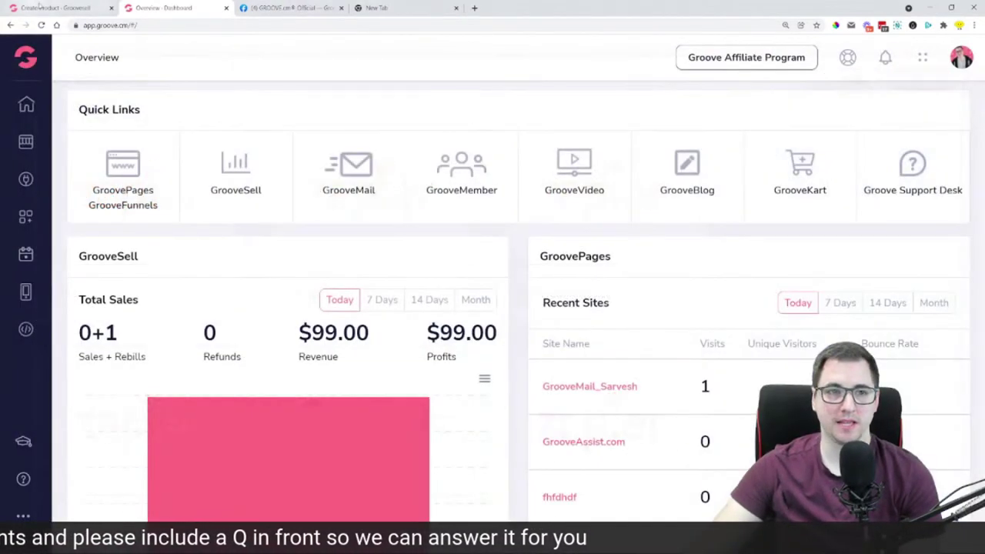
pyautogui.click(46, 8)
pyautogui.click(839, 306)
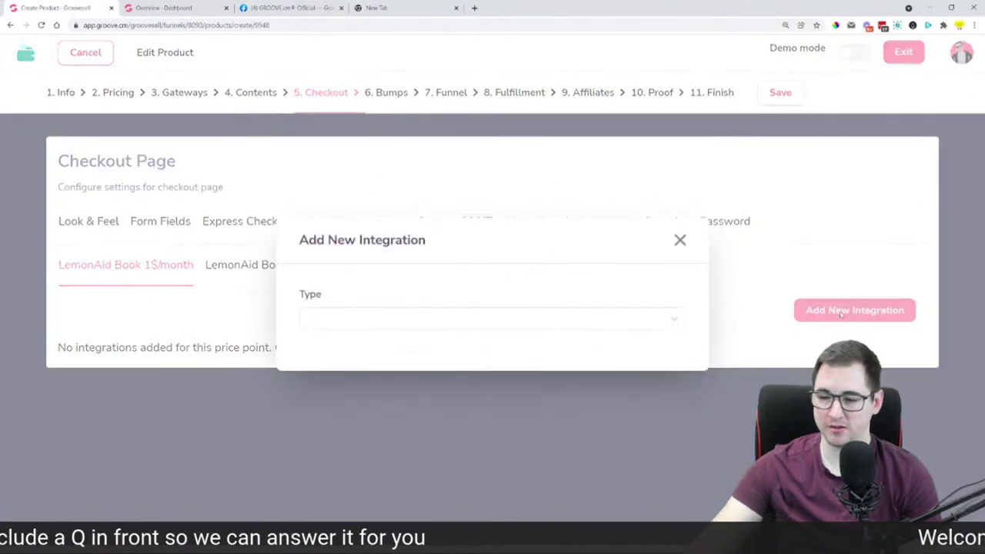
# Add a Mailchimp integration to the Lemon Test Audience list on the 1$/month price
pyautogui.click(592, 319)
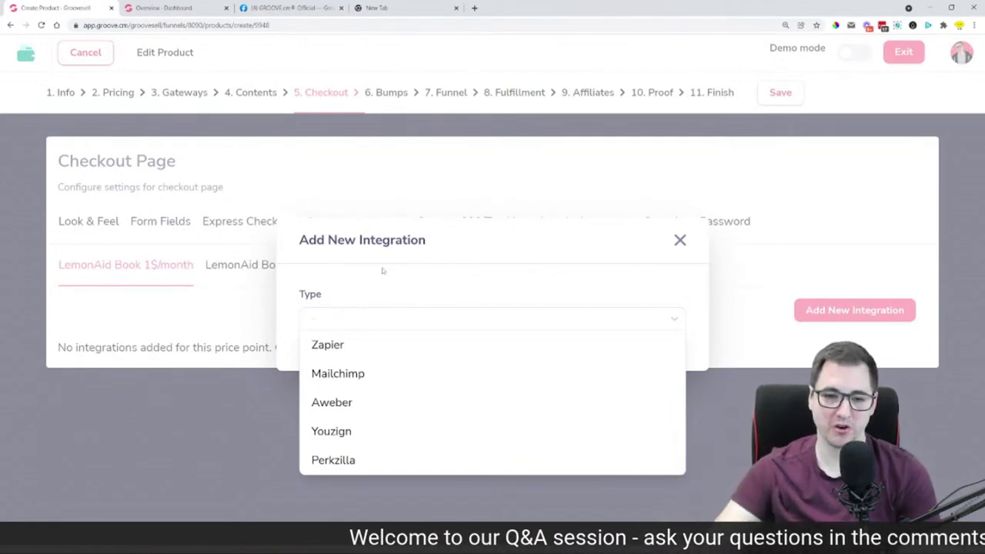
pyautogui.click(351, 375)
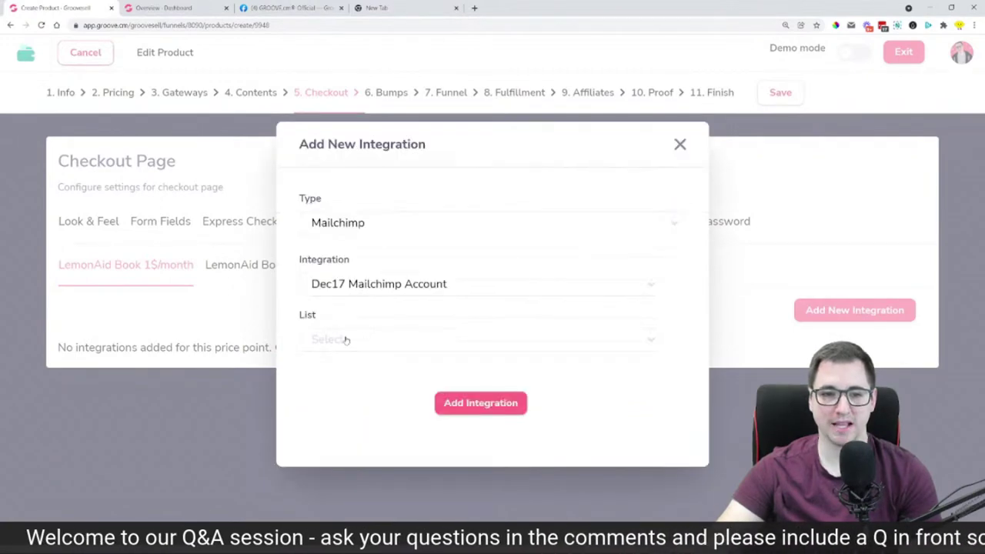
pyautogui.click(351, 348)
pyautogui.click(367, 397)
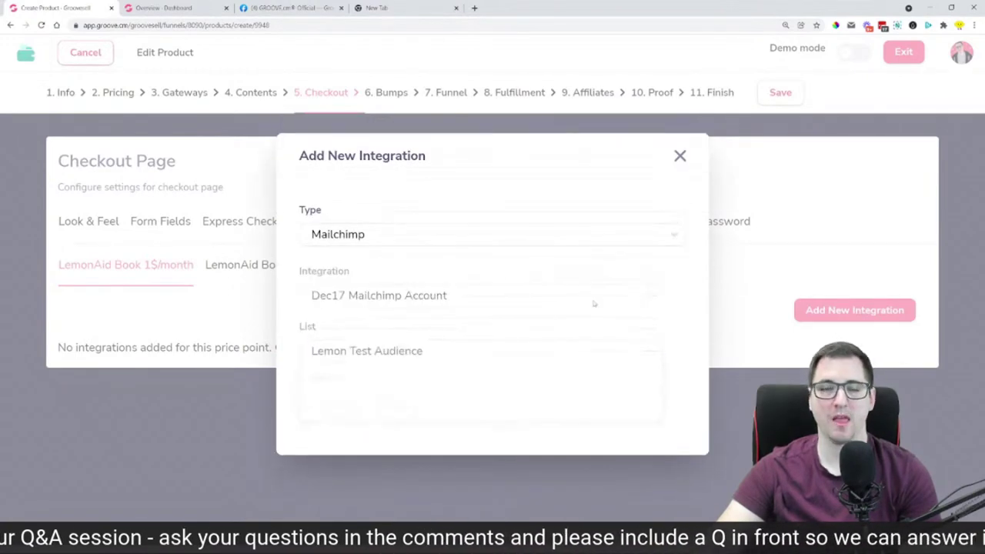
pyautogui.click(476, 404)
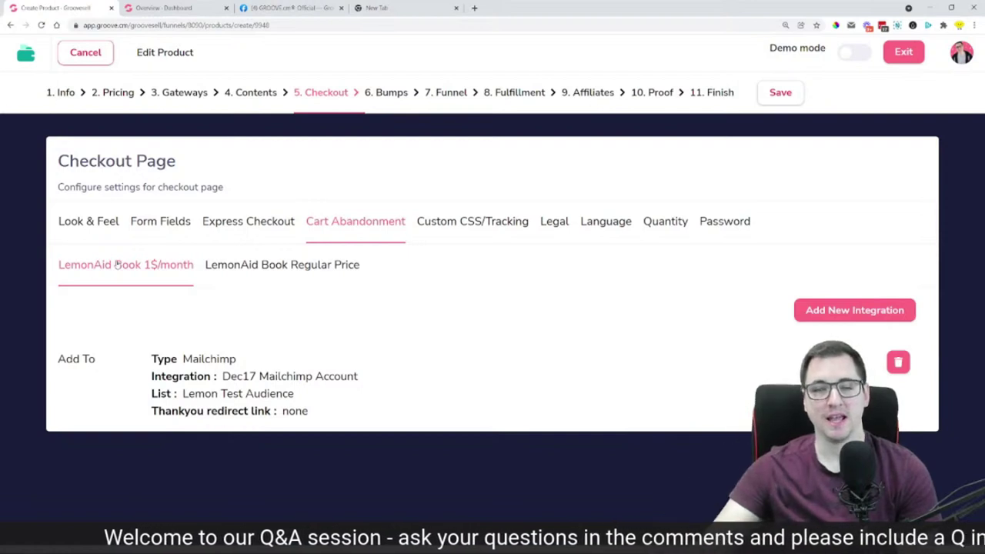
pyautogui.moveTo(180, 394); pyautogui.dragTo(315, 376)
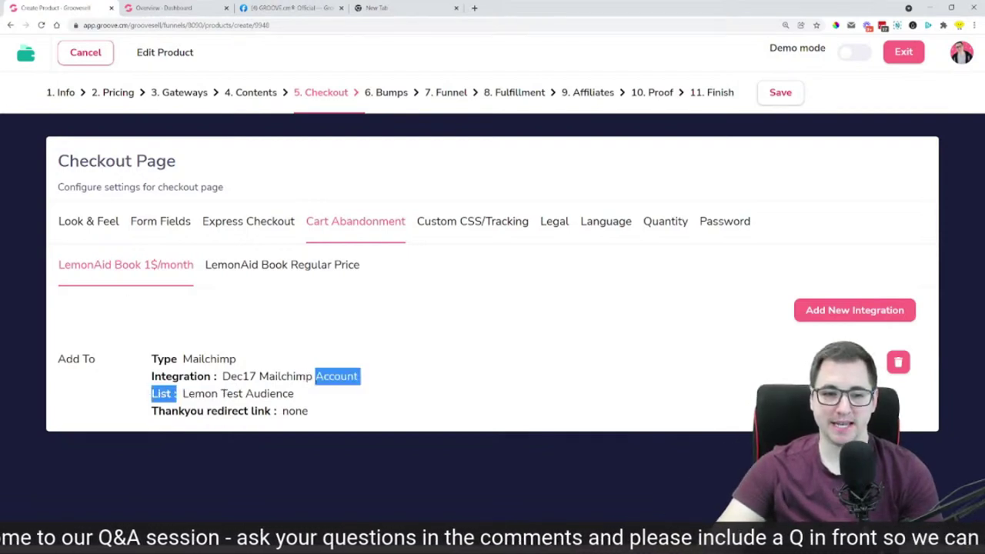
pyautogui.moveTo(219, 371); pyautogui.dragTo(443, 398)
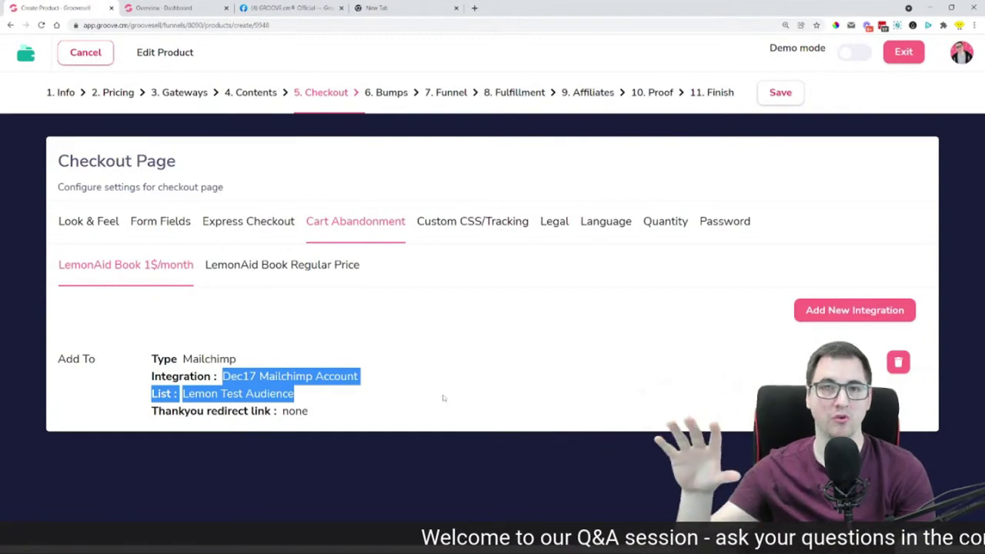
pyautogui.click(443, 398)
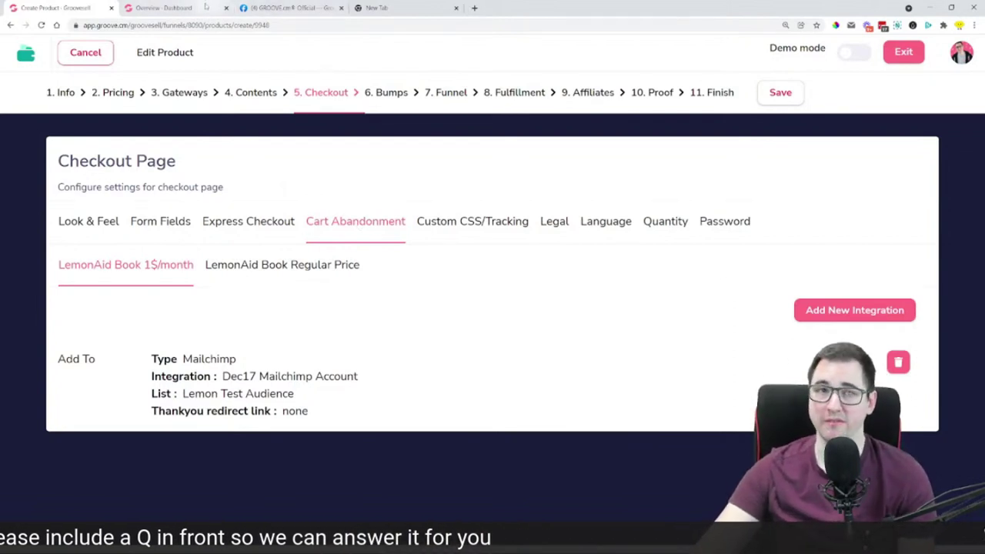
# Go to the Groove dashboard tab and launch GrooveMail from the apps drawer
pyautogui.click(205, 7)
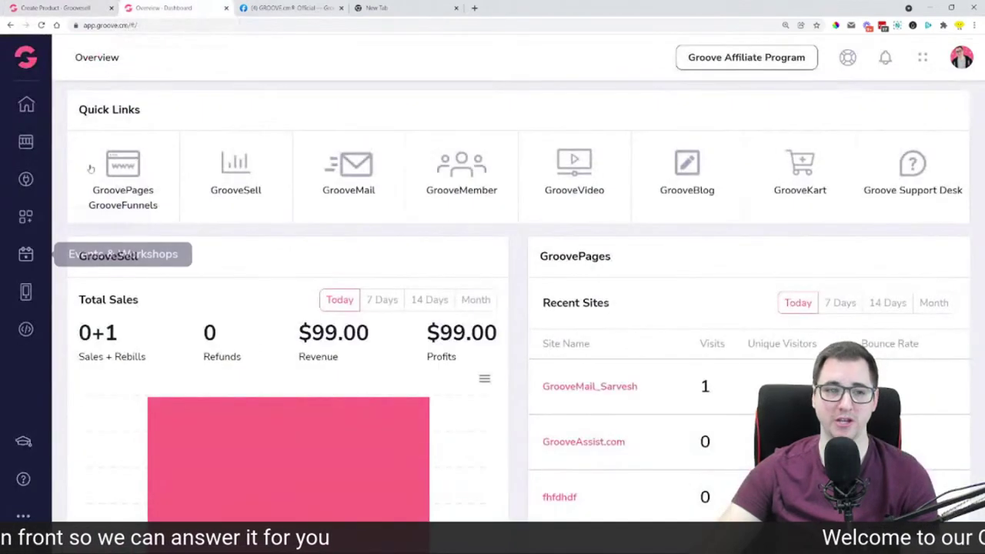
pyautogui.click(25, 57)
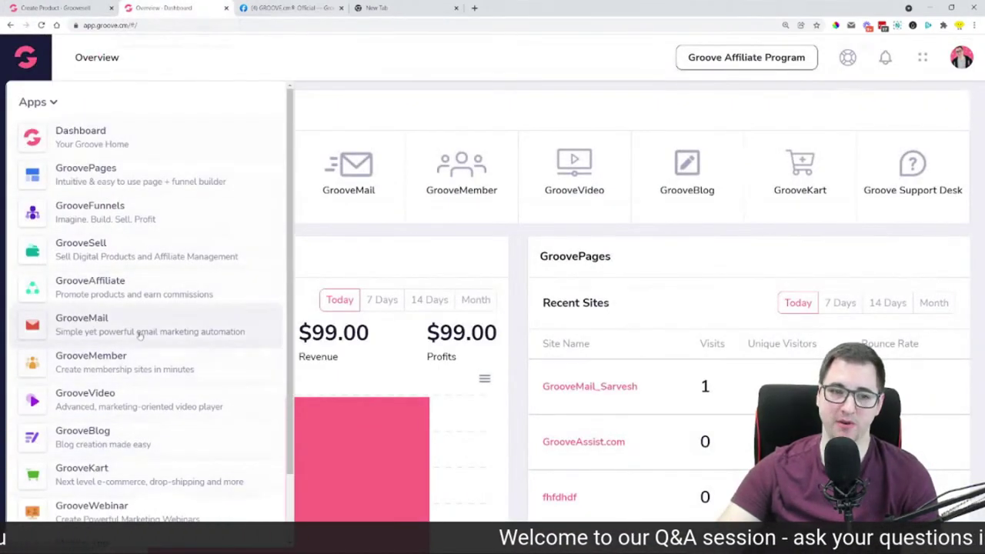
pyautogui.click(140, 333)
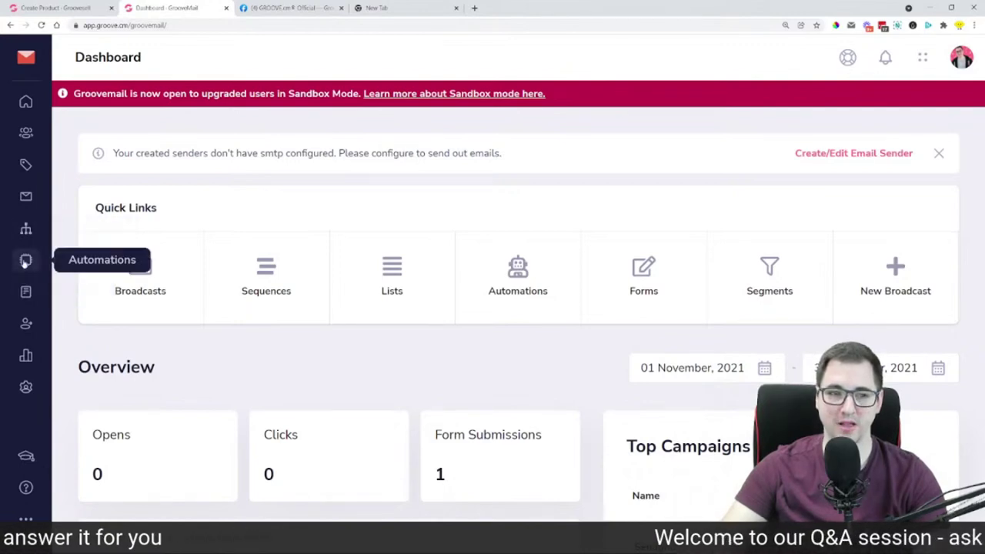
# Browse GrooveMail Automations, previewing new-automation trigger and action options, then go back to GrooveSell
pyautogui.click(26, 259)
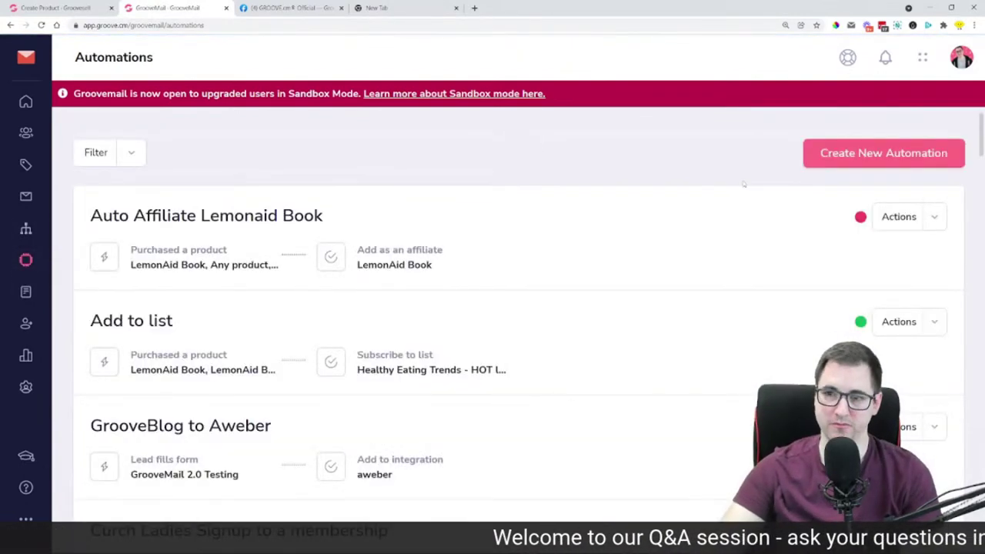
pyautogui.click(873, 157)
pyautogui.click(293, 281)
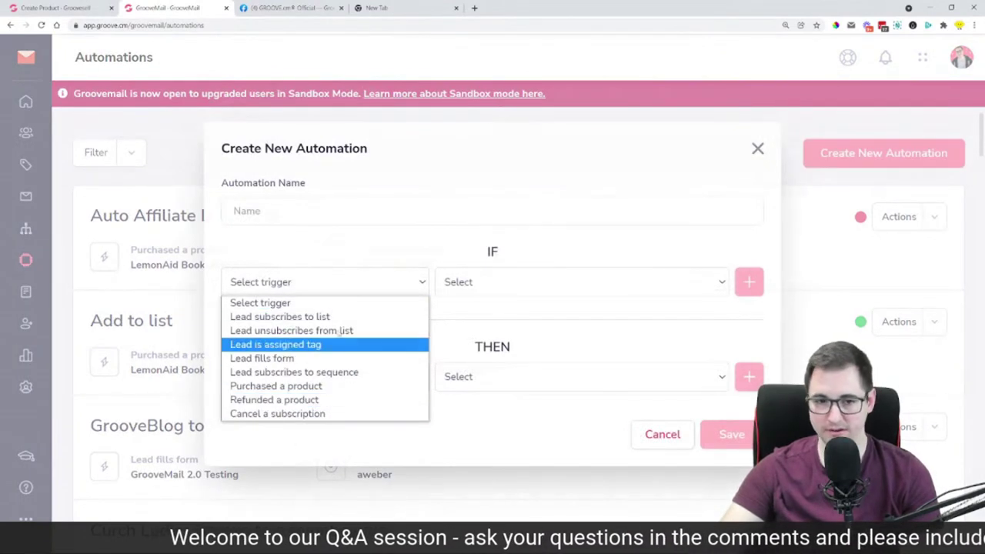
pyautogui.click(378, 257)
pyautogui.click(365, 383)
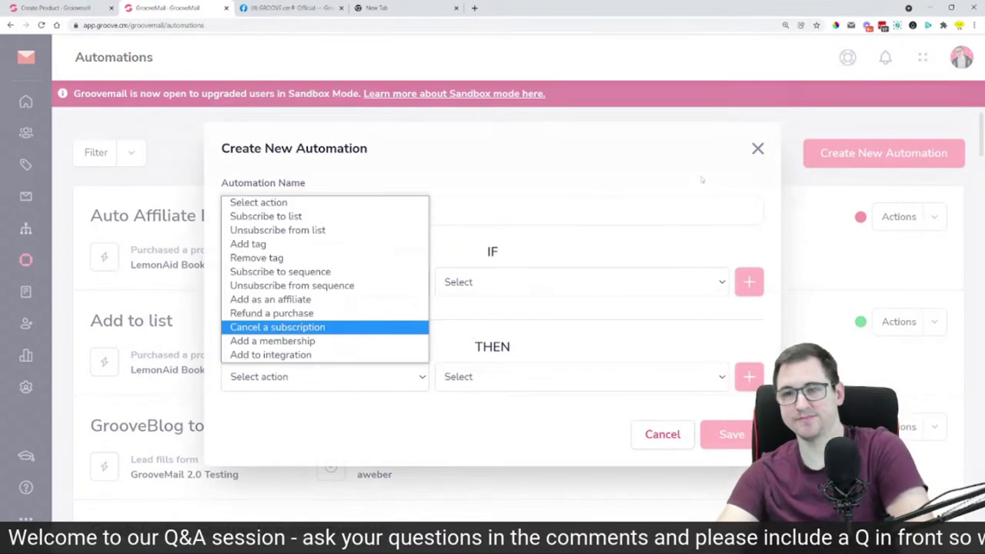
pyautogui.click(757, 148)
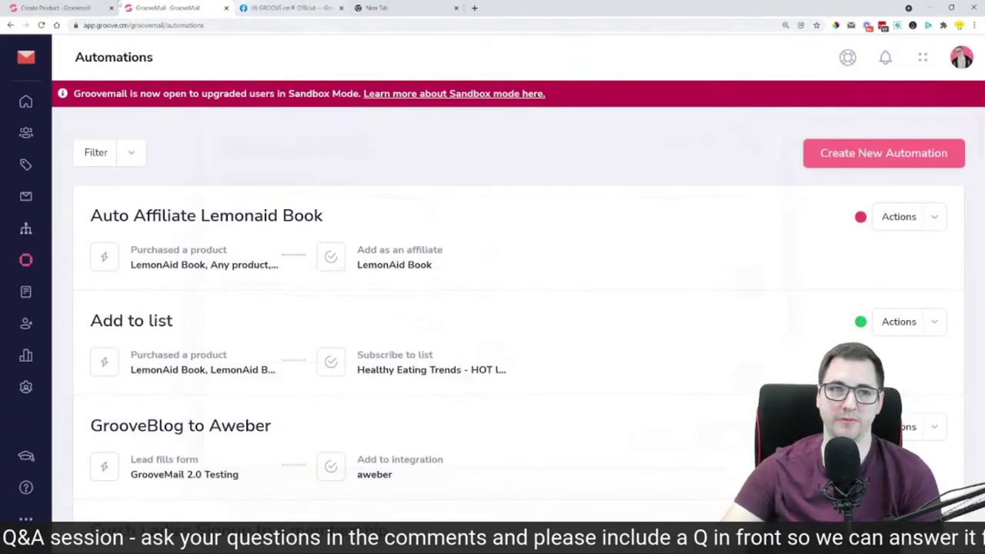
pyautogui.click(55, 8)
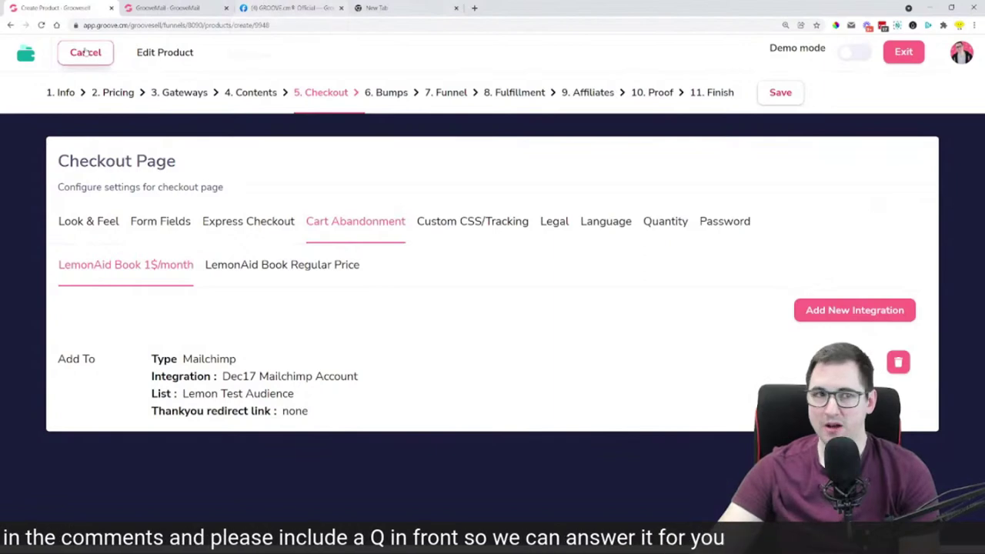
# Exit the product editor, then scroll through the Groove Facebook group's question comments
pyautogui.press('Escape')
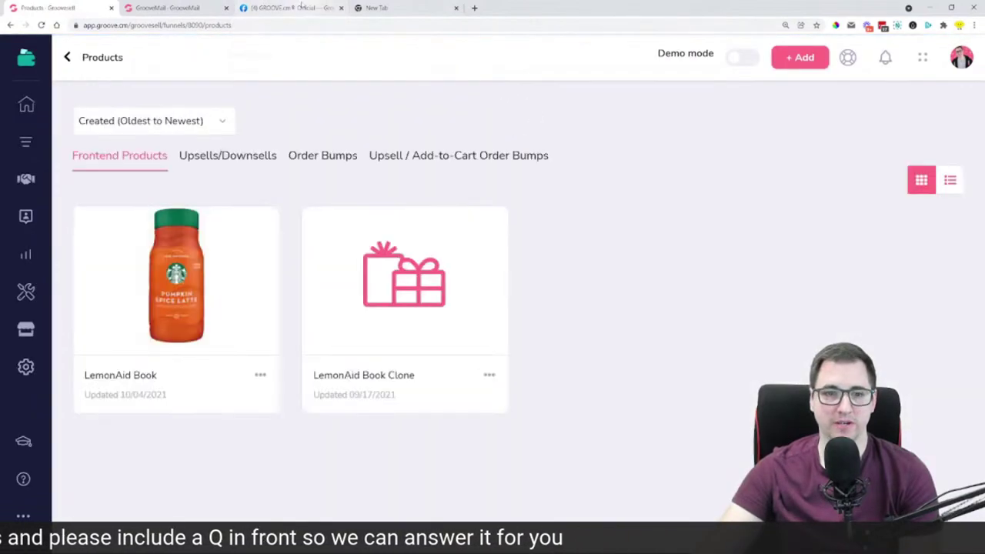
pyautogui.click(301, 8)
pyautogui.scroll(-4, 87, 352)
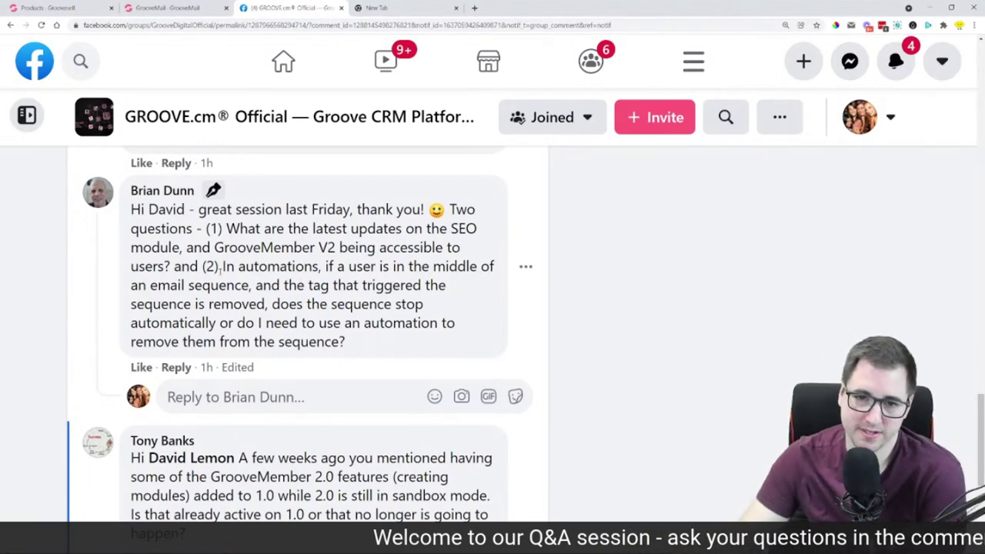
# Read the question about removing a sequence's trigger tag, then scroll to the GrooveMember 2.0 module-creation question
pyautogui.moveTo(379, 266); pyautogui.dragTo(370, 353)
pyautogui.click(370, 353)
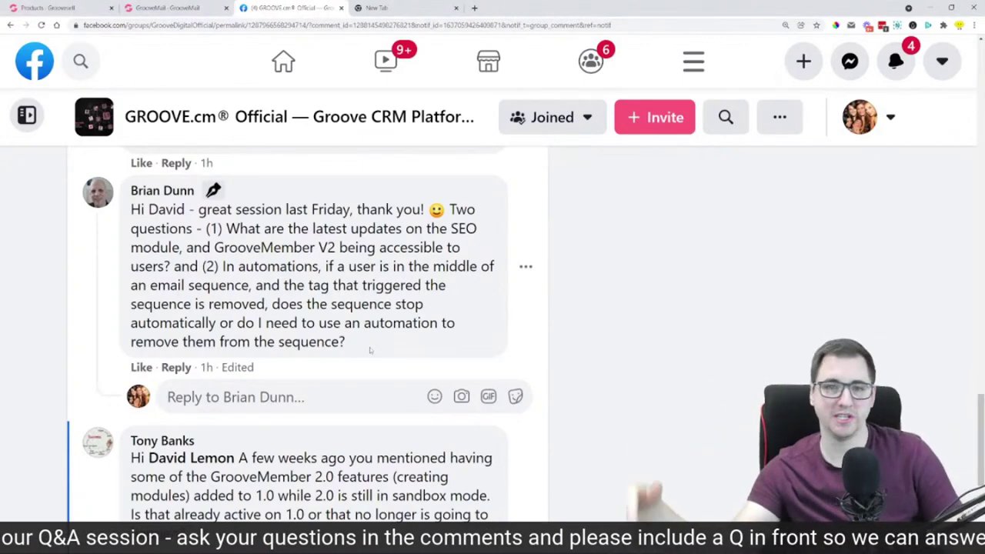
pyautogui.scroll(-3, 369, 350)
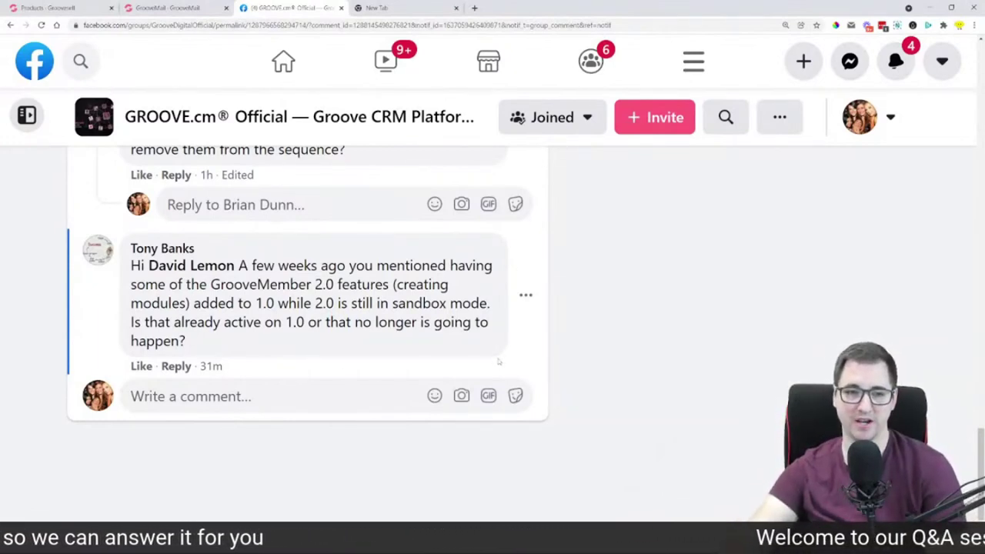
pyautogui.scroll(10, 535, 355)
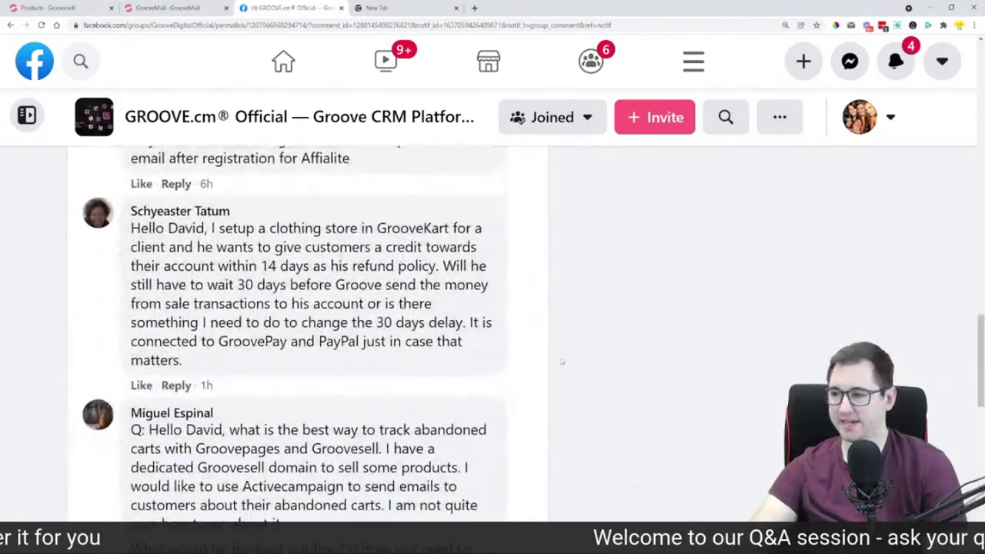
pyautogui.scroll(5, 562, 362)
pyautogui.scroll(-15, 564, 366)
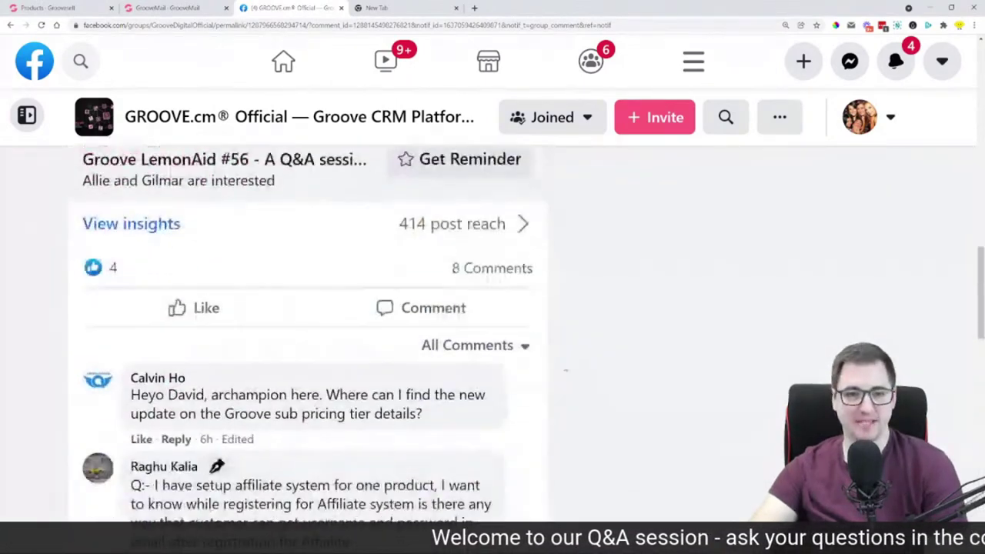
pyautogui.scroll(1, 566, 373)
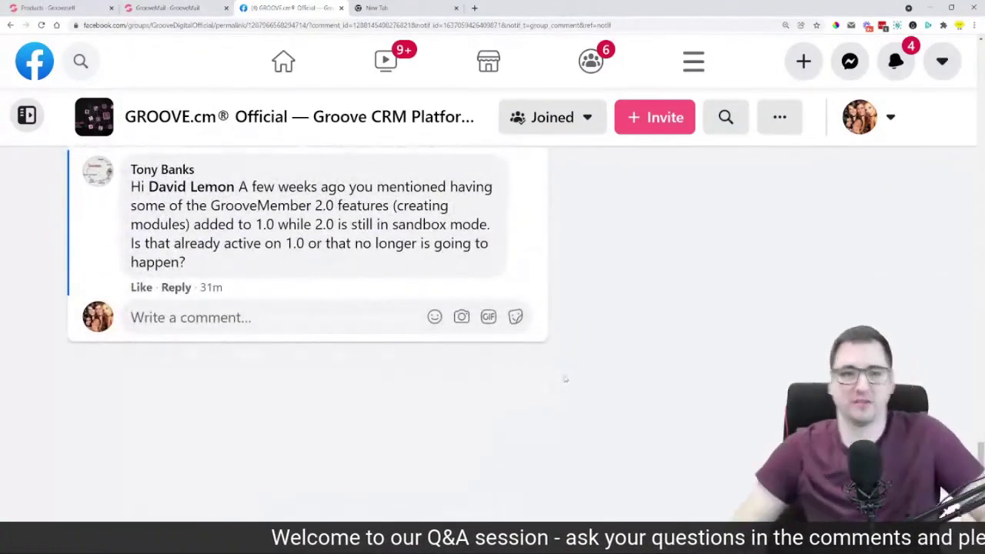